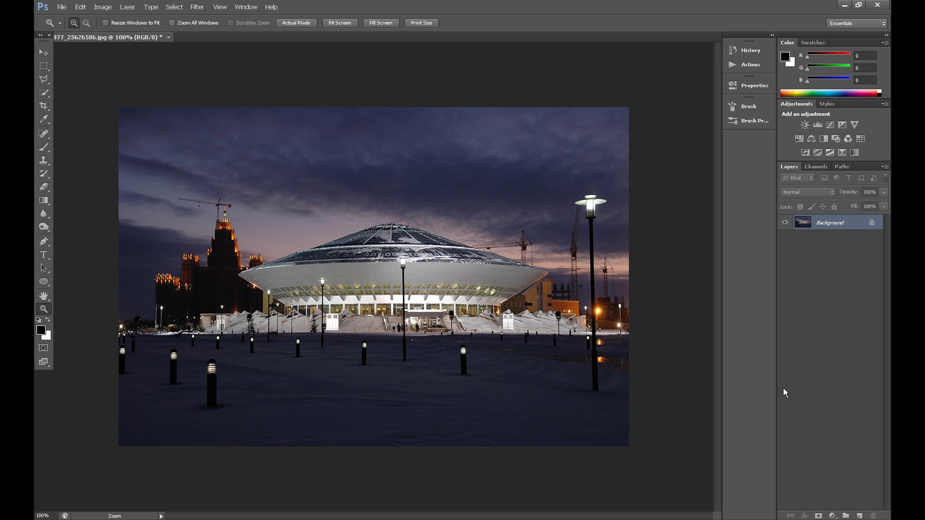
- Create a layer above the Background and turn it into a solid colour fill of grey 646464
left_click(859, 516)
left_click(832, 516)
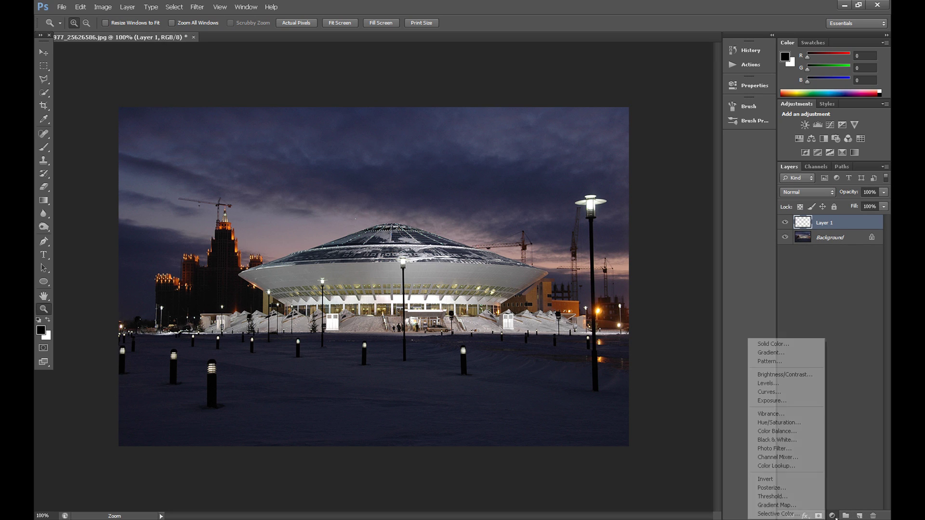
left_click(786, 346)
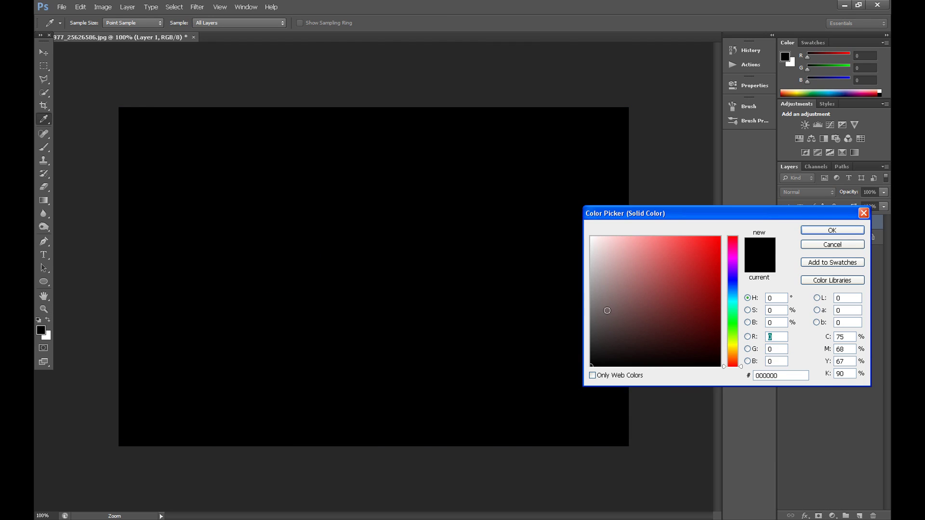
left_click(592, 316)
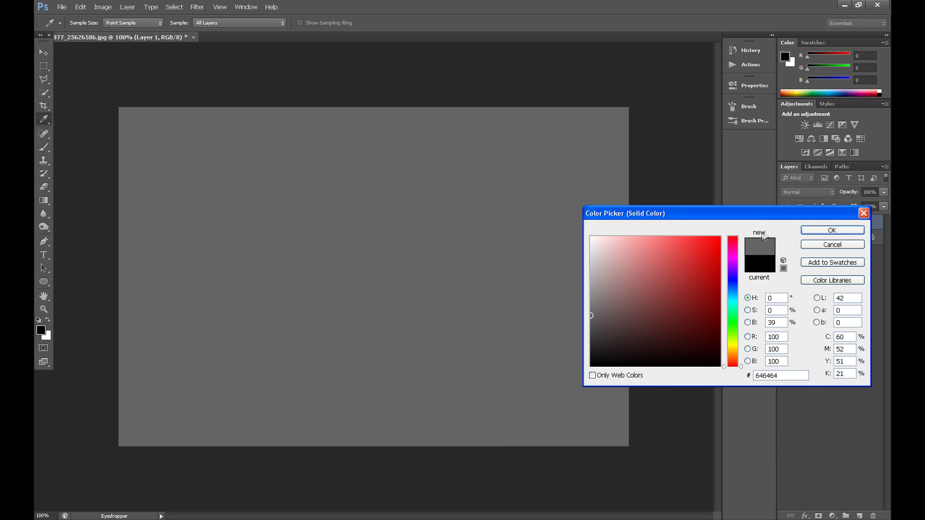
left_click(830, 232)
key("z")
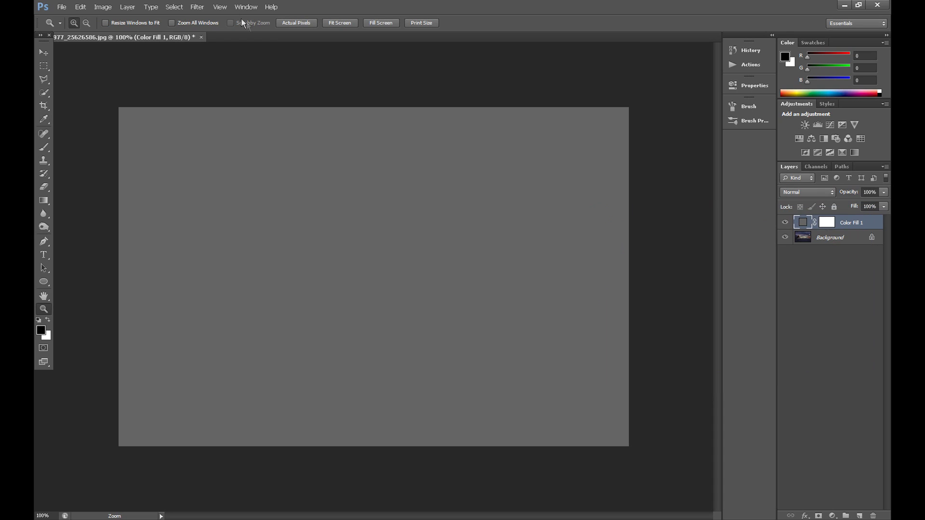
- Rasterize the grey fill layer and apply Add Noise at about 221% with Gaussian distribution and Monochromatic enabled
left_click(198, 7)
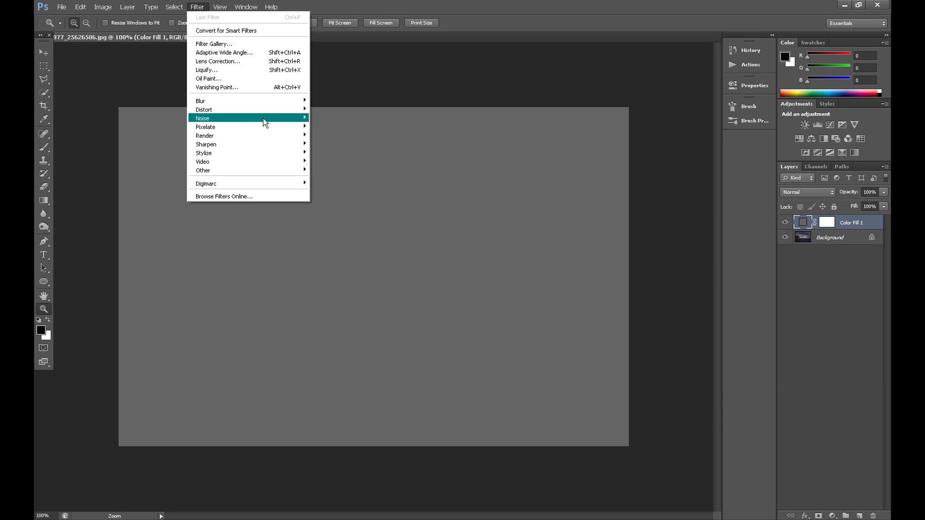
mouse_move(262, 117)
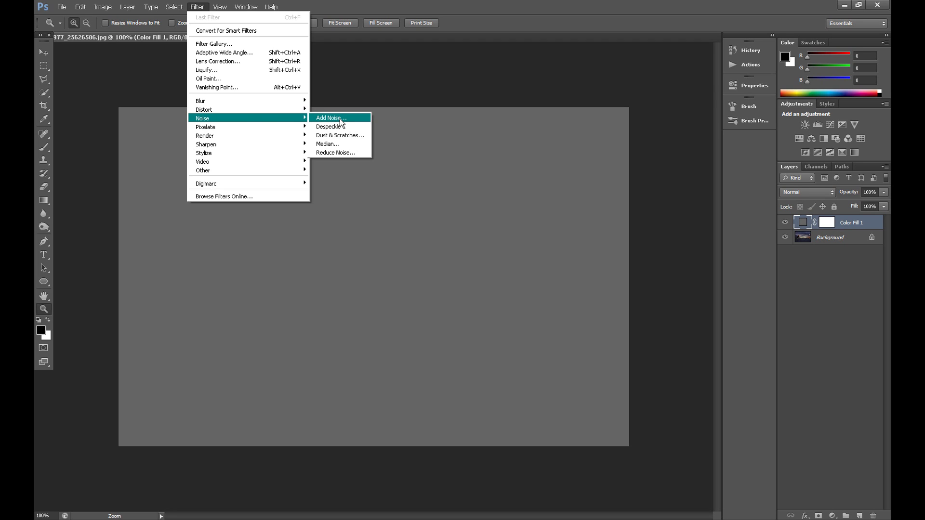
left_click(331, 118)
left_click(439, 203)
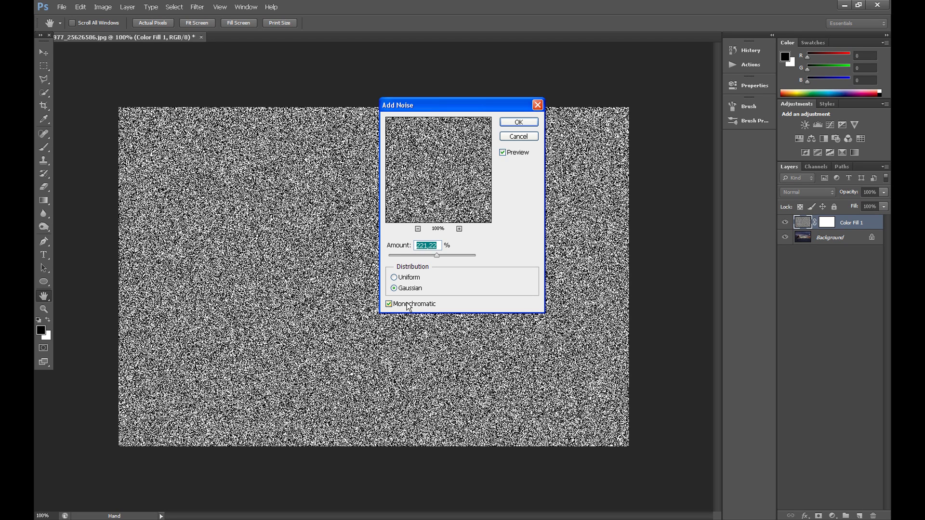
left_click(519, 122)
key("z")
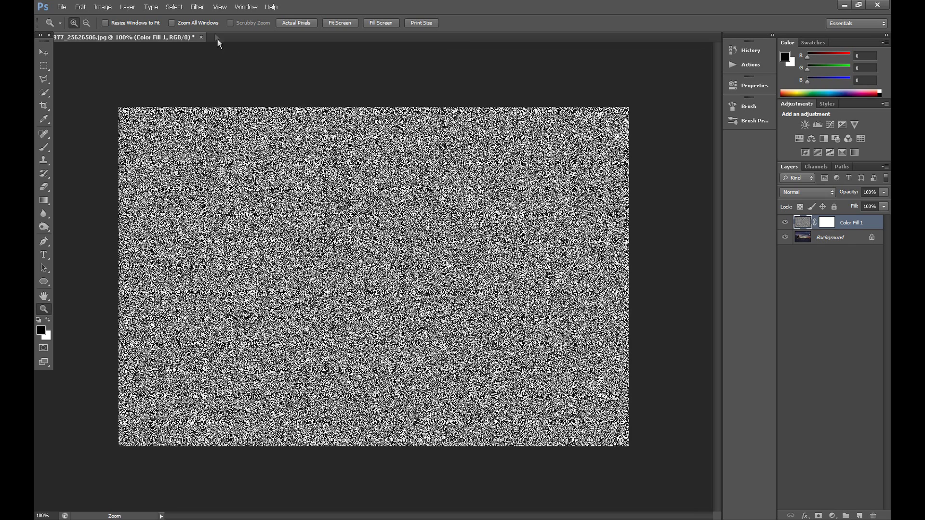
- Apply a Gaussian Blur with a radius of 2.1 pixels to the noise layer
left_click(197, 7)
mouse_move(221, 100)
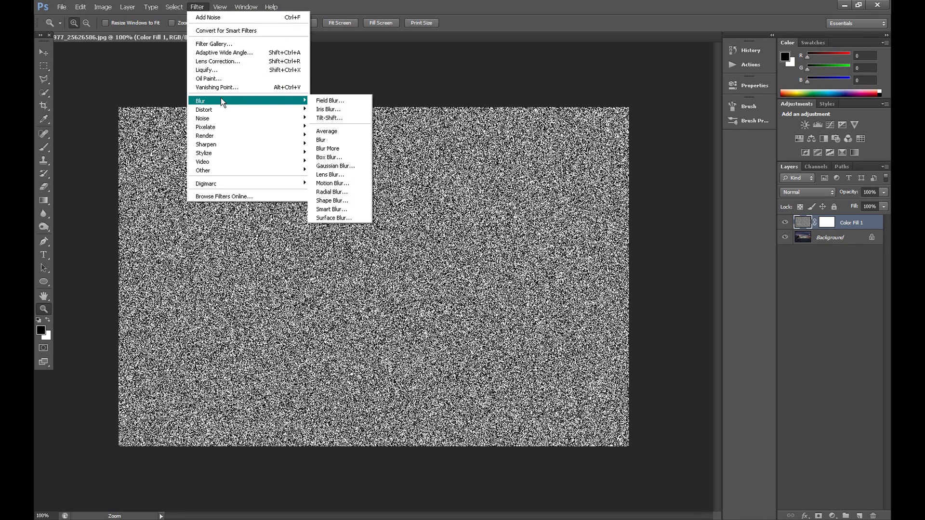
left_click(343, 167)
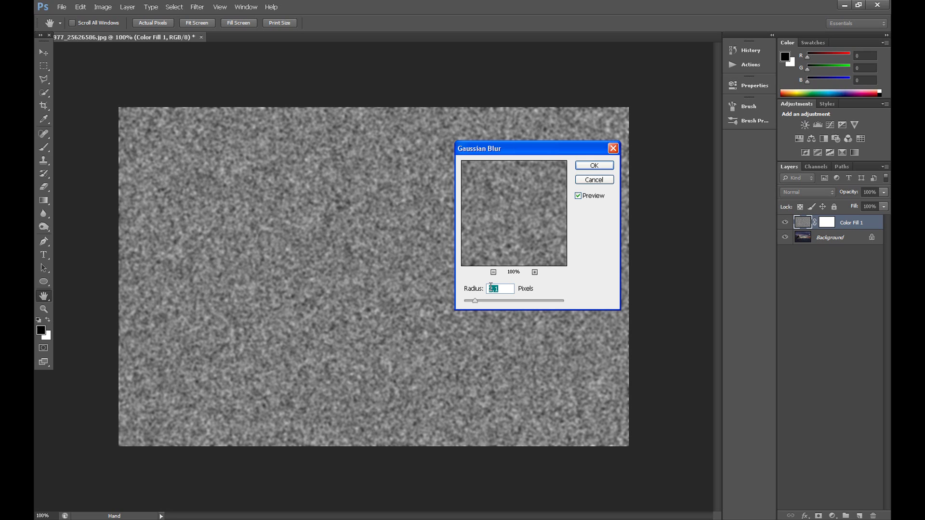
left_click(593, 166)
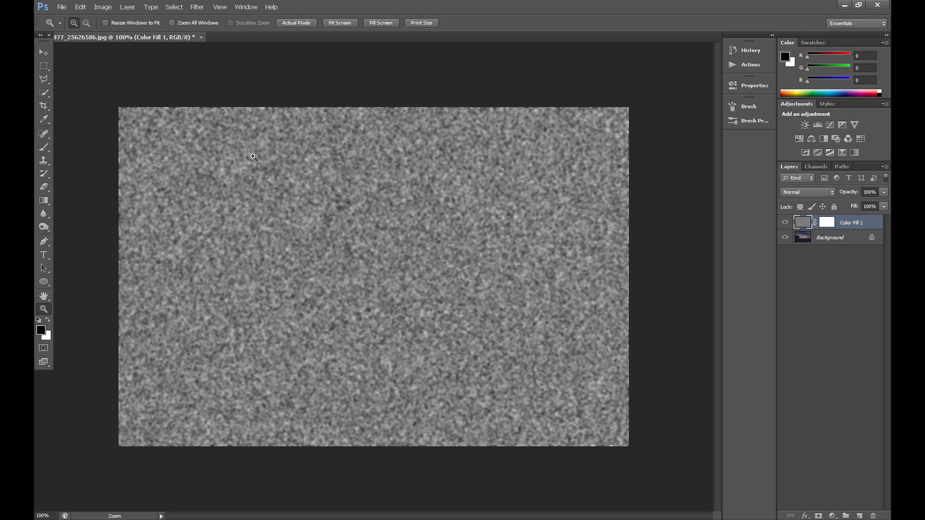
- Apply Levels to the blurred noise layer with input black at 150 and input white at 180 to isolate white specks
left_click(103, 8)
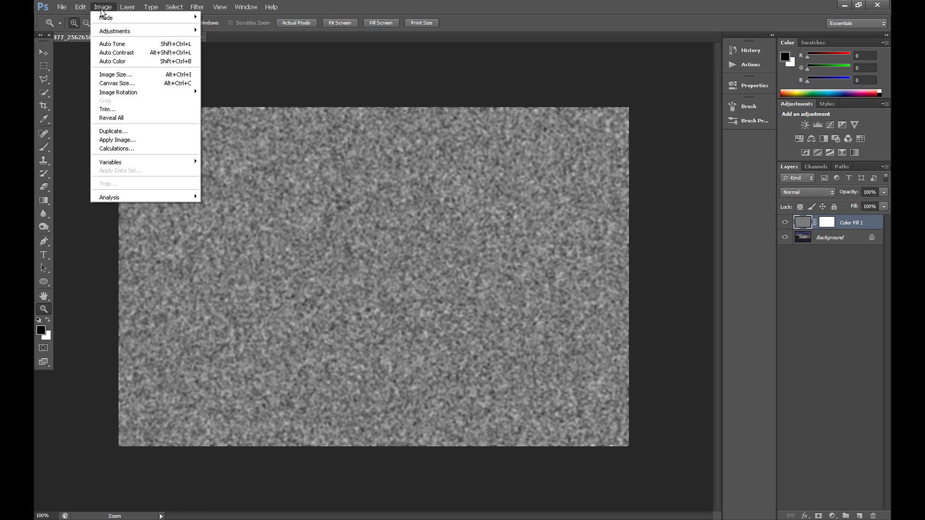
mouse_move(120, 32)
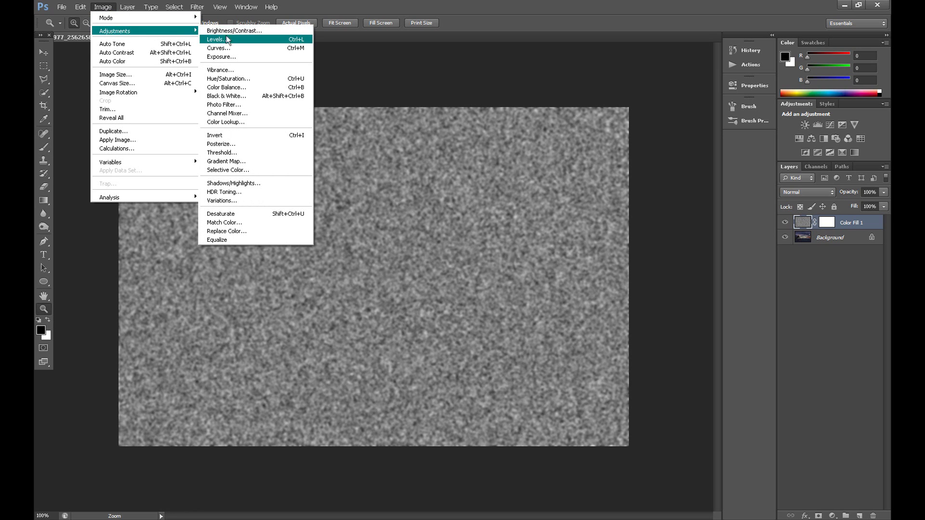
left_click(242, 40)
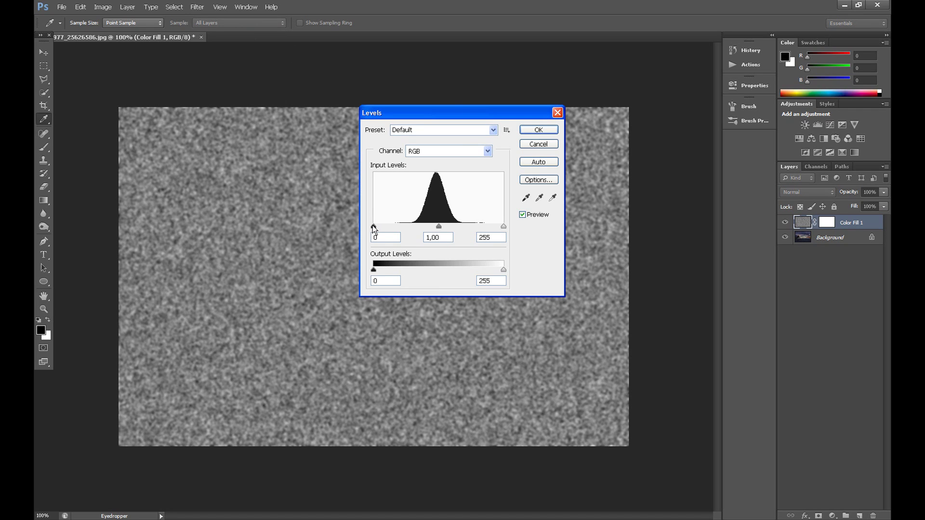
left_click_drag(374, 225, 451, 228)
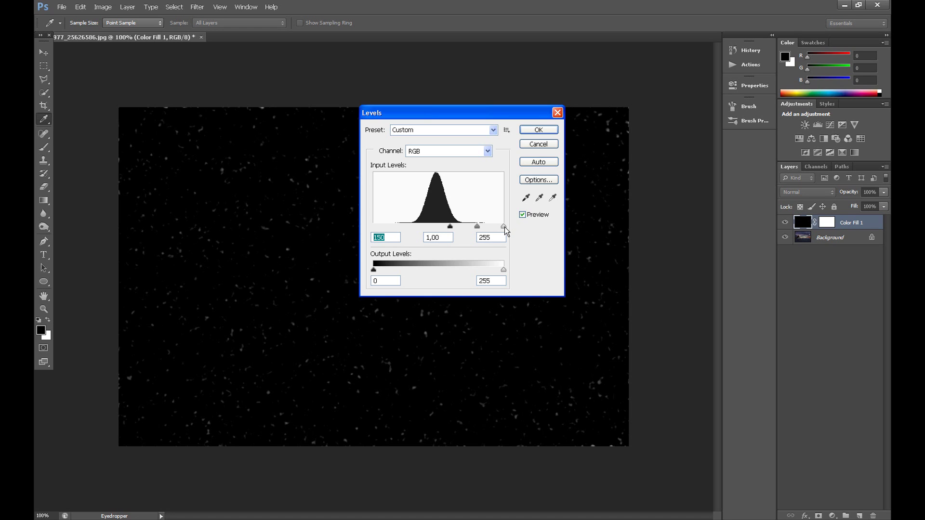
left_click_drag(499, 227, 466, 227)
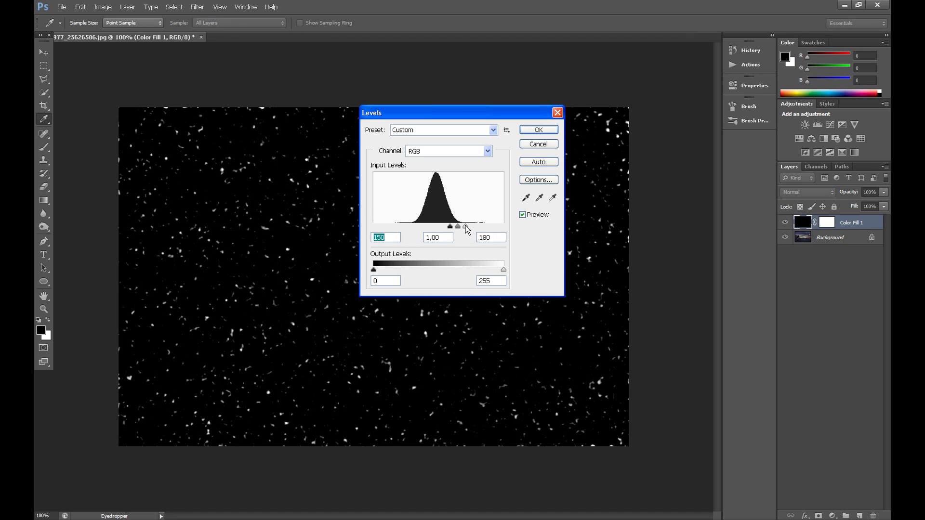
key("Tab")
key("Tab")
left_click(536, 131)
key("z")
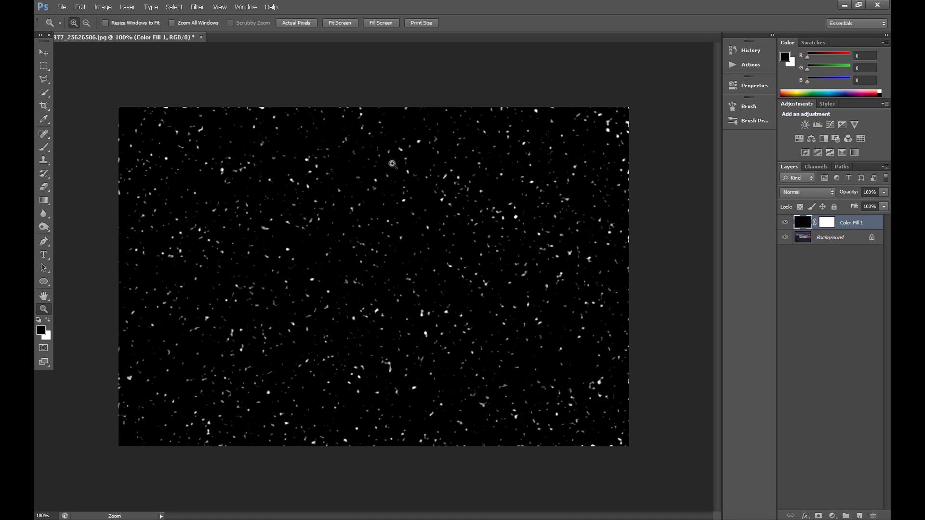
- Apply the Offset filter to the specks layer with 0 pixels horizontal, +110 pixels vertical and Wrap Around
left_click(201, 11)
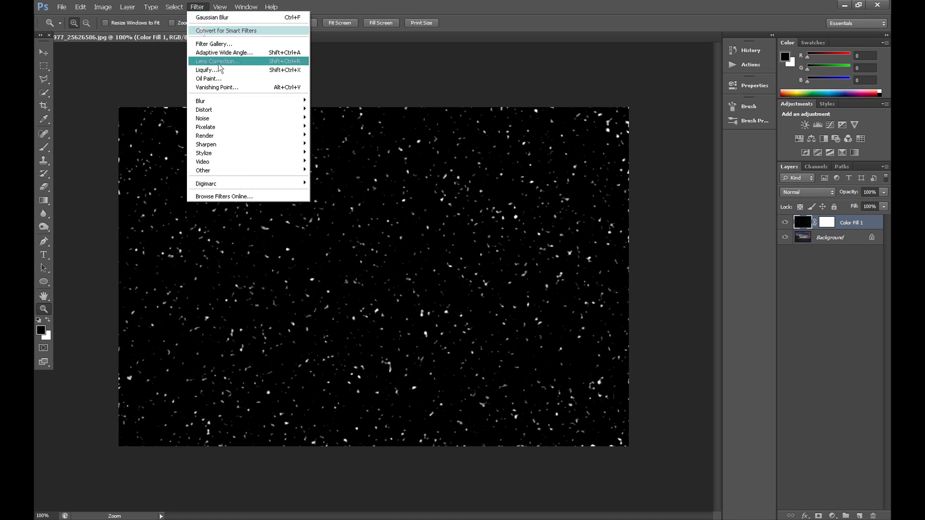
mouse_move(247, 171)
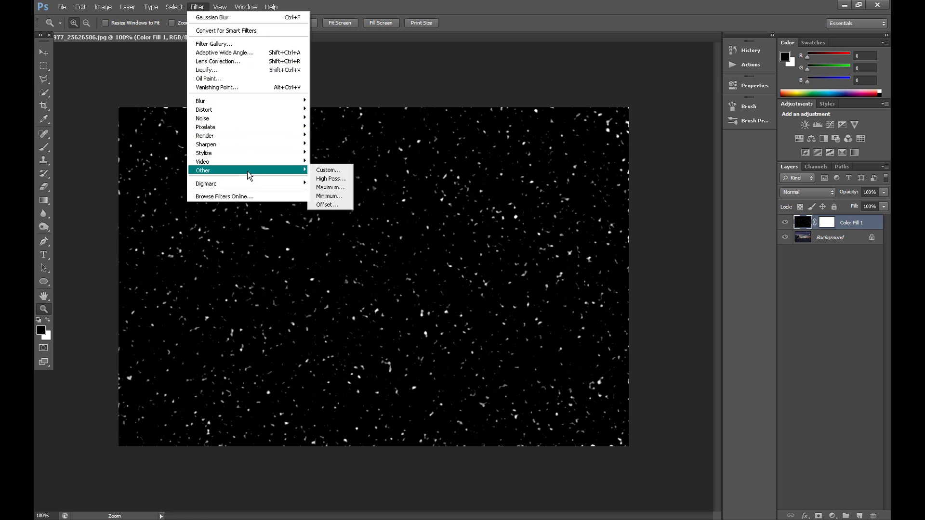
left_click(326, 204)
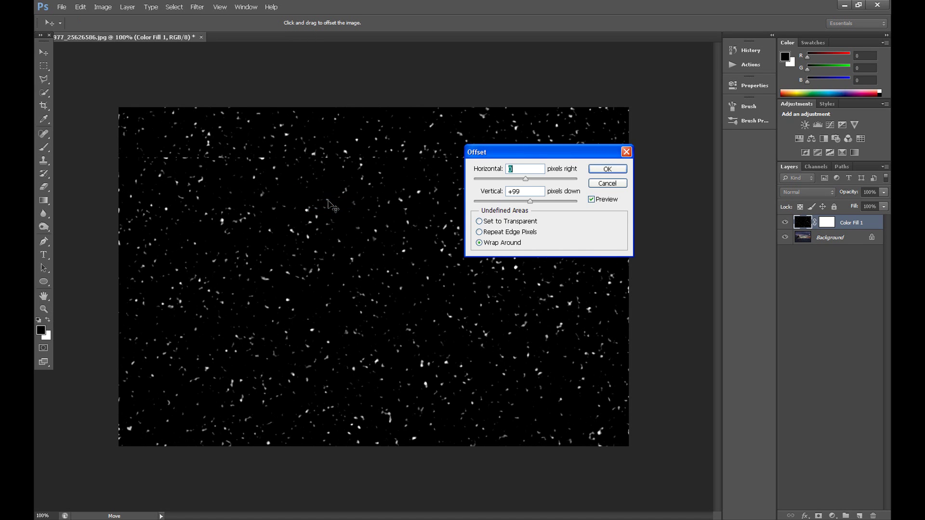
left_click_drag(530, 202, 530, 201)
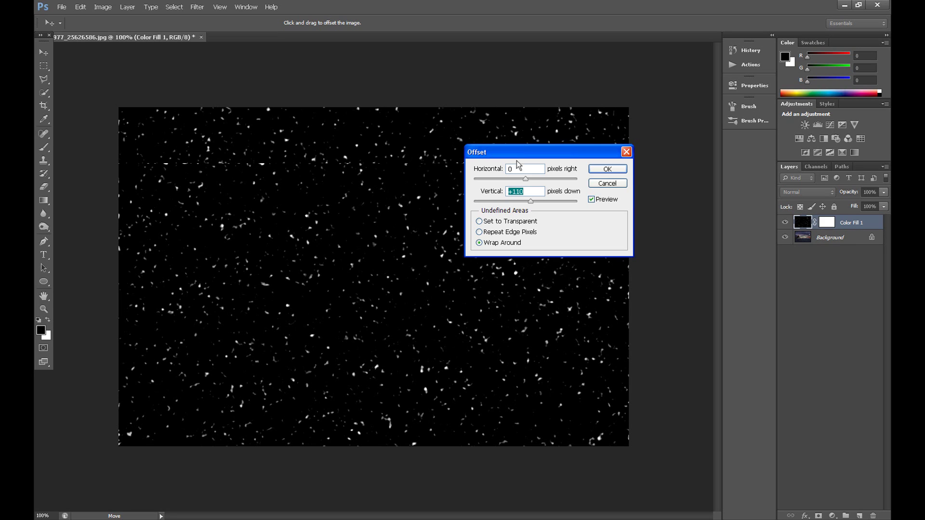
left_click(606, 169)
key("z")
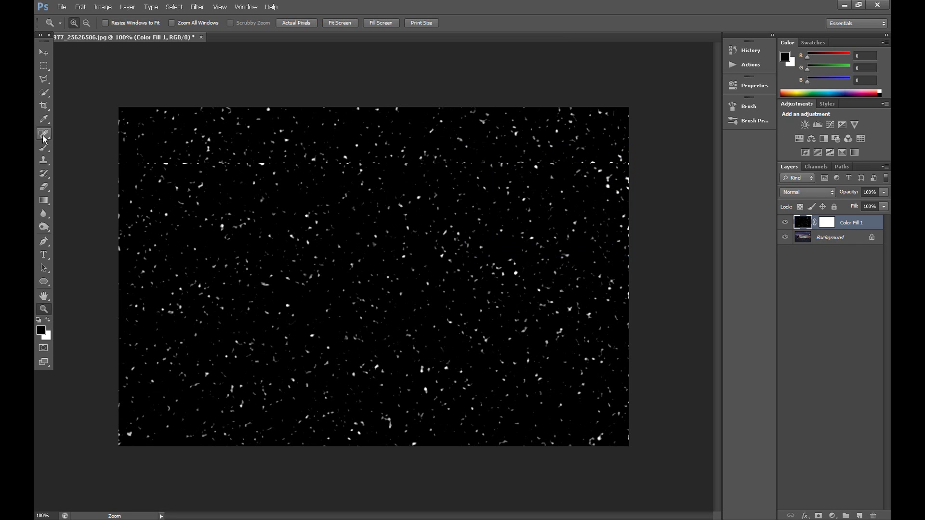
- Paint out the horizontal seam with the content-aware Spot Healing Brush and reapply the Offset filter
left_click(44, 135)
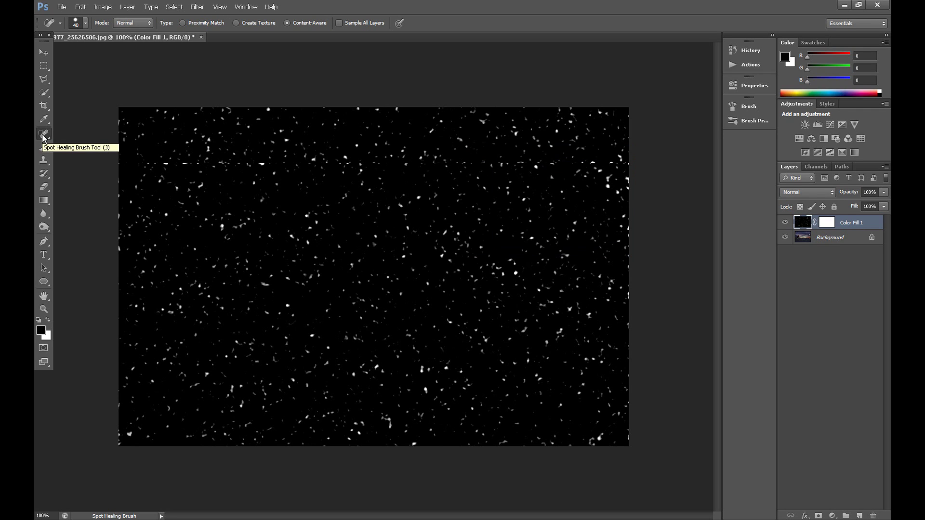
left_click_drag(121, 164, 604, 167)
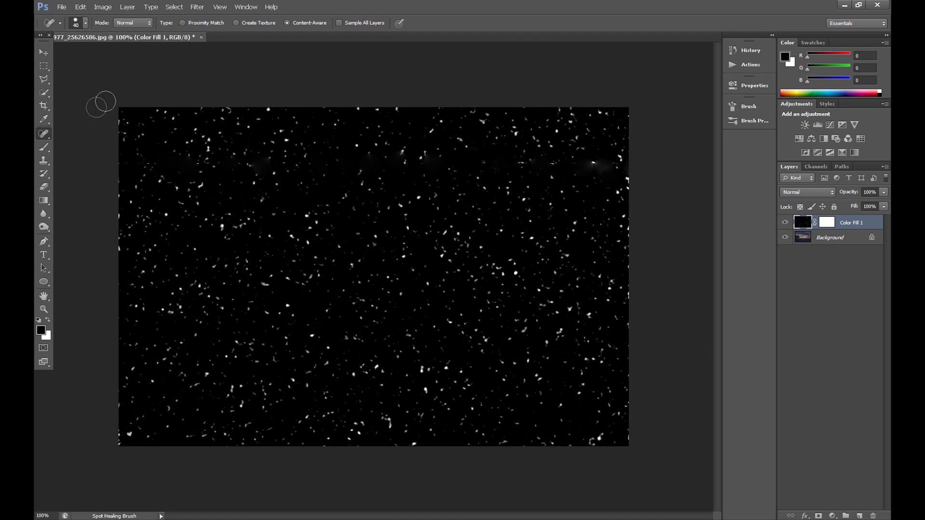
key("ctrl+f")
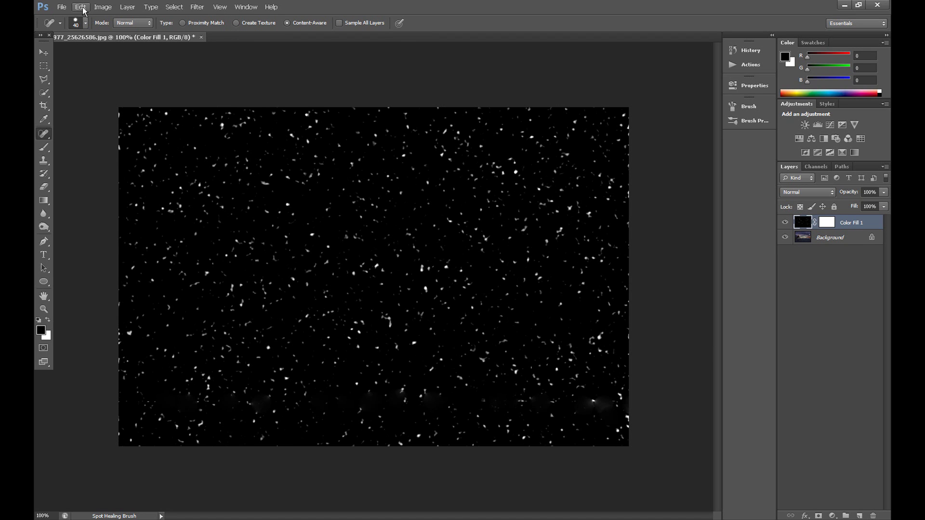
- Define the speck texture as a pattern named "snow"
left_click(80, 7)
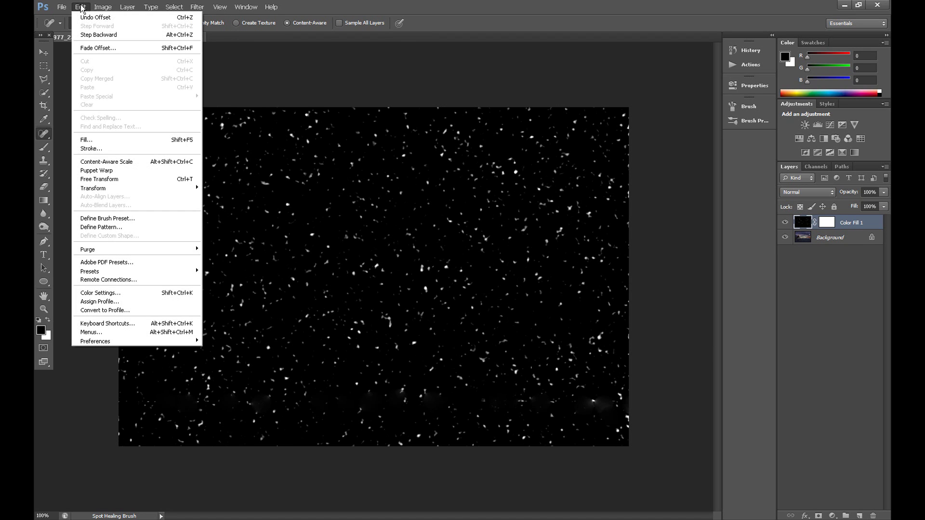
left_click(111, 229)
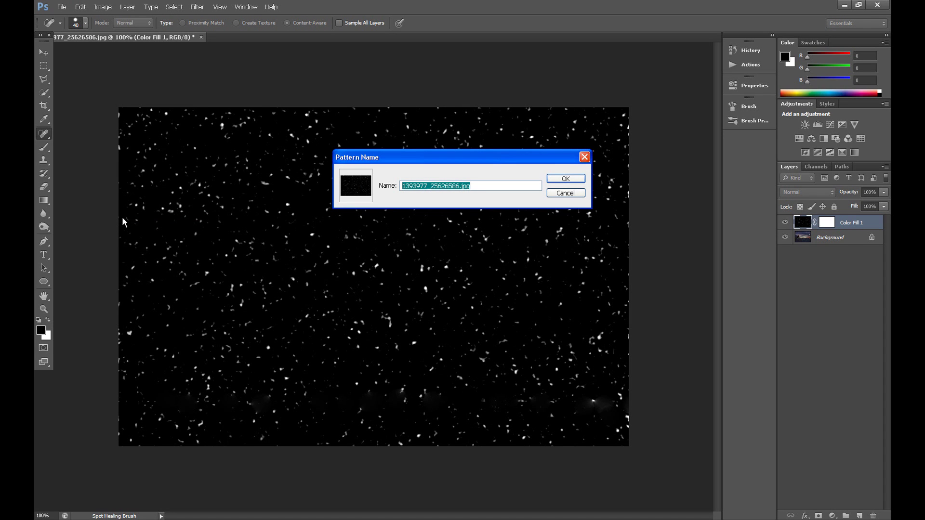
type("snow")
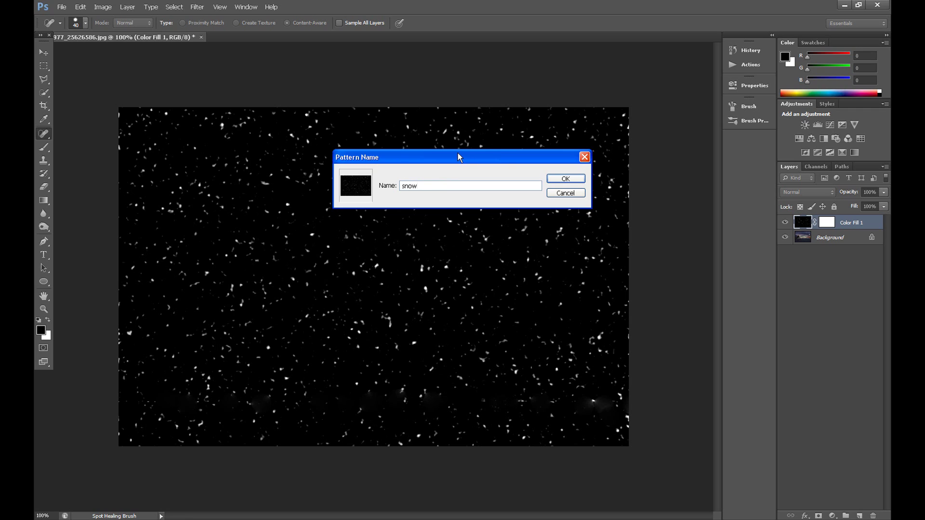
left_click(563, 179)
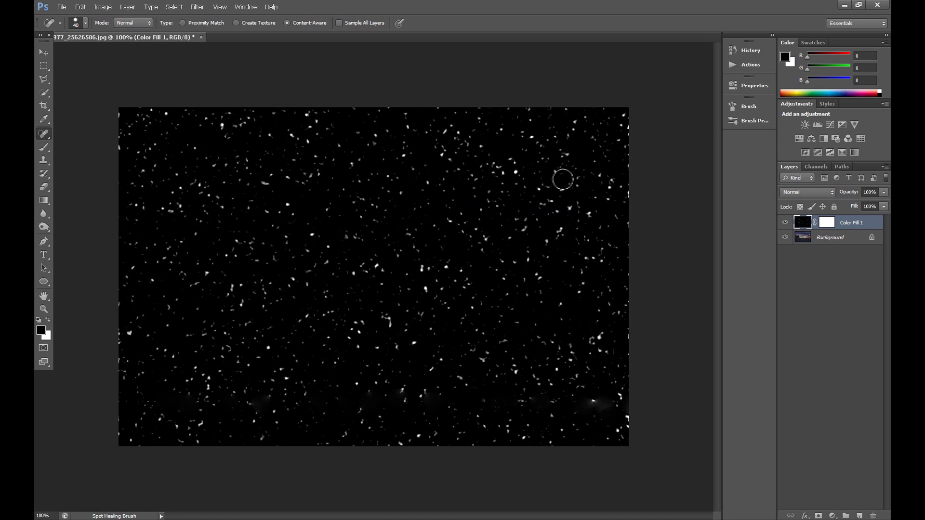
- Delete the Color Fill 1 layer holding the speck texture
right_click(847, 223)
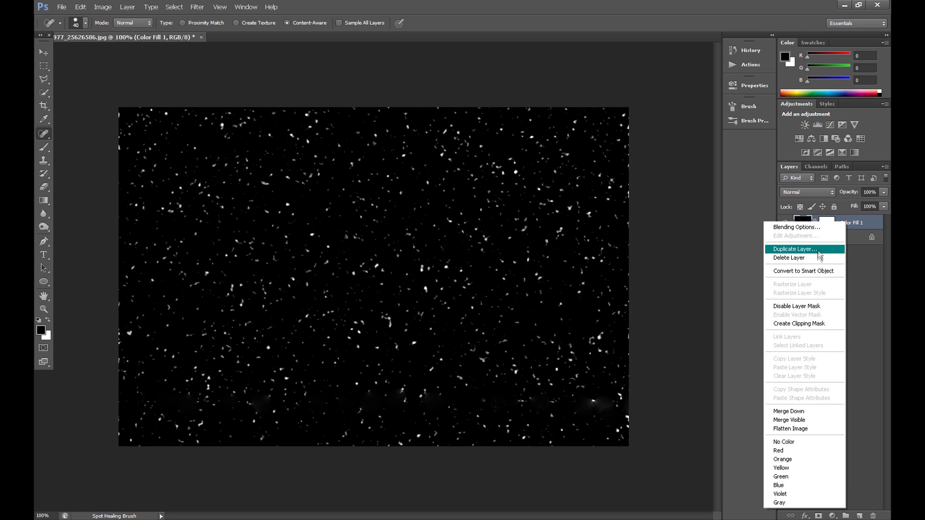
left_click(783, 258)
left_click(424, 200)
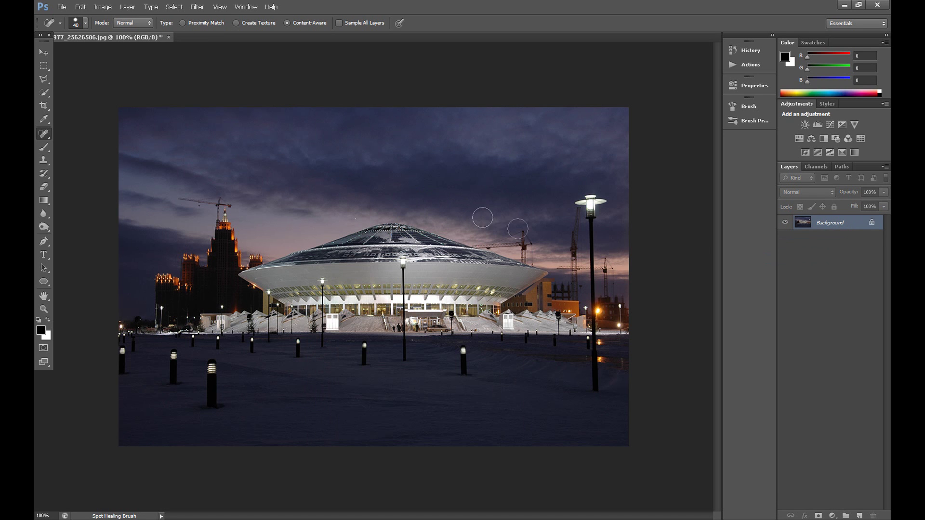
- Create a layer above the Background and turn it into a solid black (000000) colour fill
left_click(860, 516)
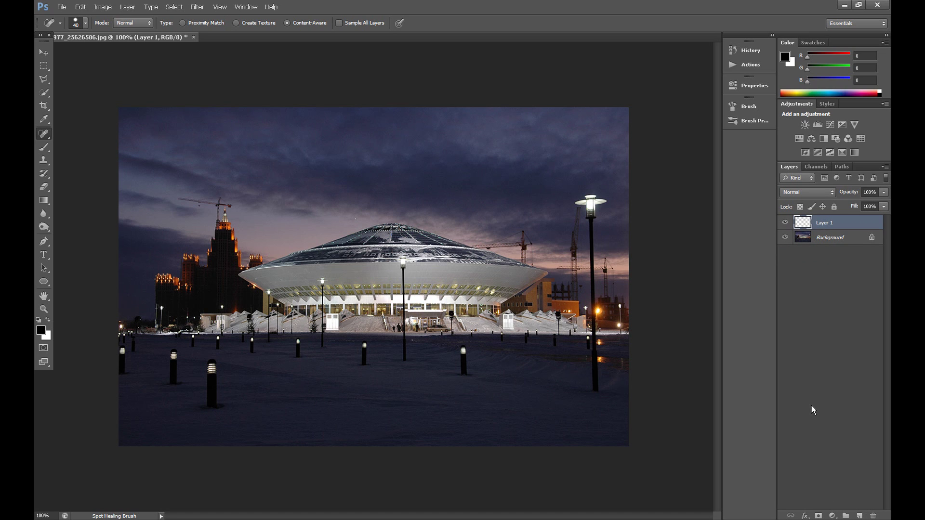
left_click(832, 516)
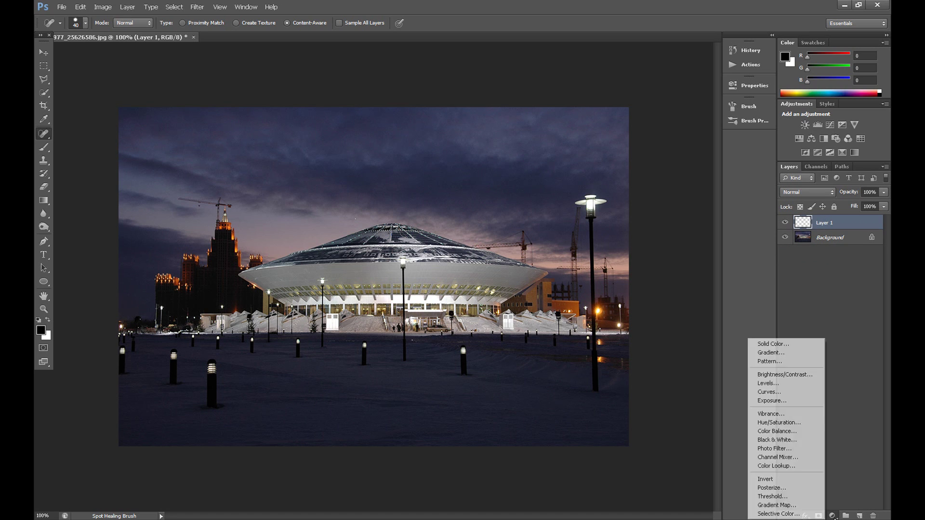
left_click(788, 346)
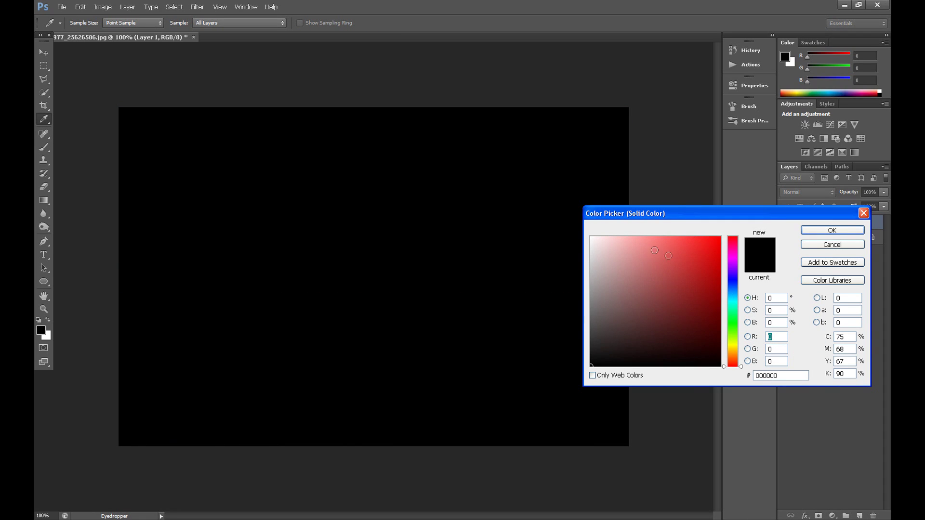
left_click(837, 230)
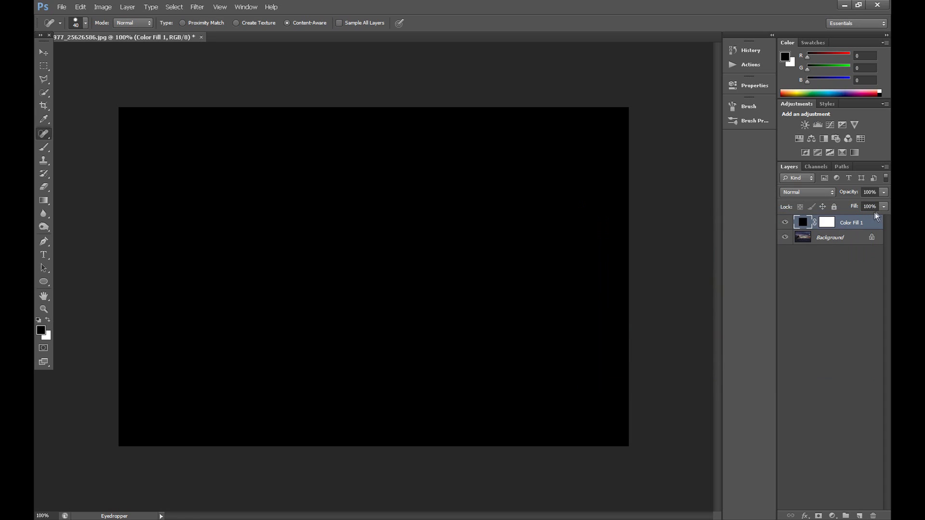
- Reduce the Color Fill 1 layer's fill to 0% while keeping its opacity at 100%
left_click(884, 206)
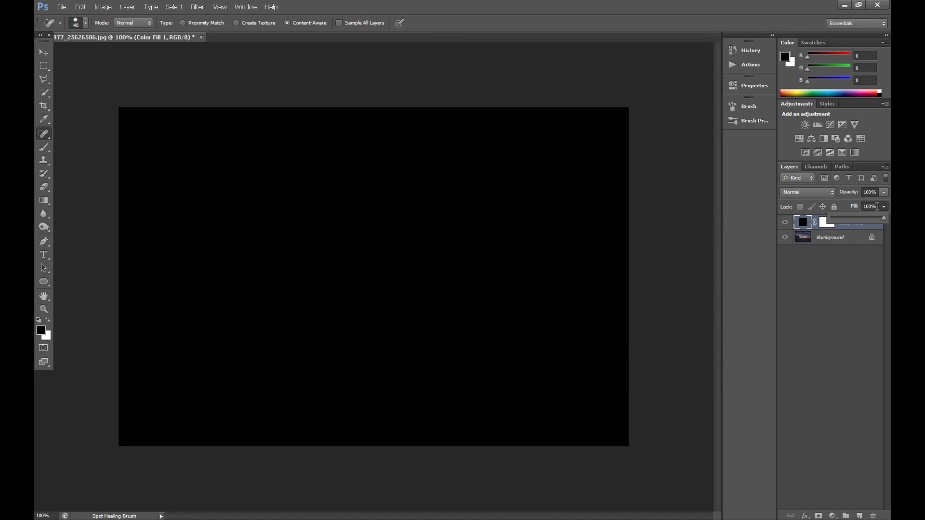
left_click_drag(882, 217, 832, 217)
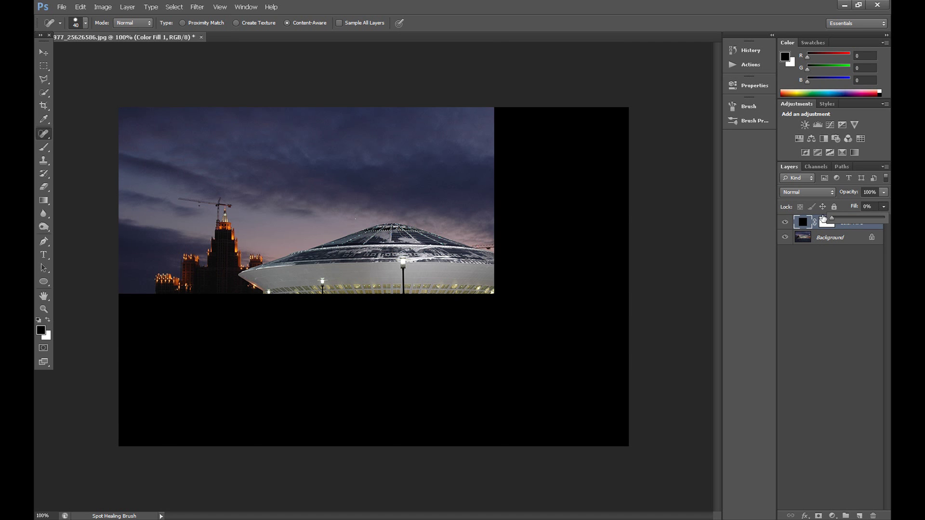
left_click(884, 206)
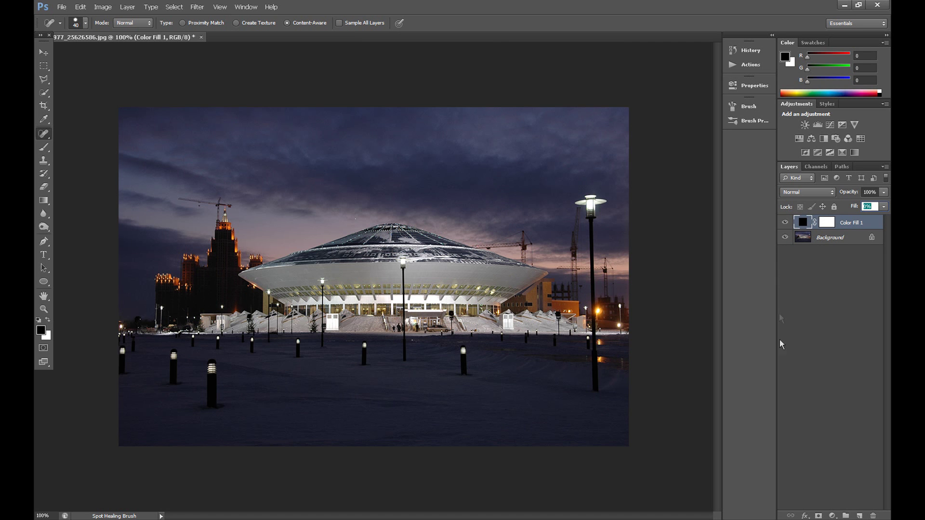
- Add a Pattern Overlay style to the Color Fill 1 layer using the "snow" pattern with the Screen blend mode
left_click(805, 517)
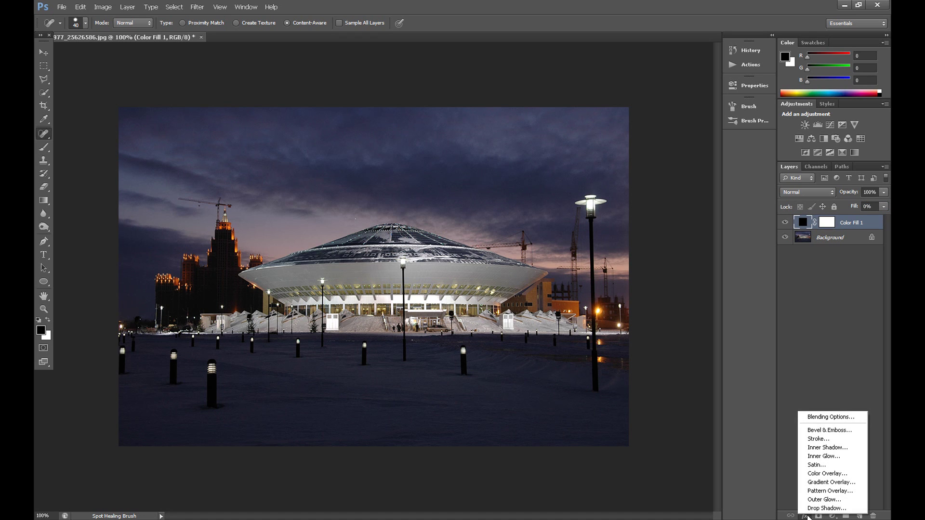
left_click(823, 491)
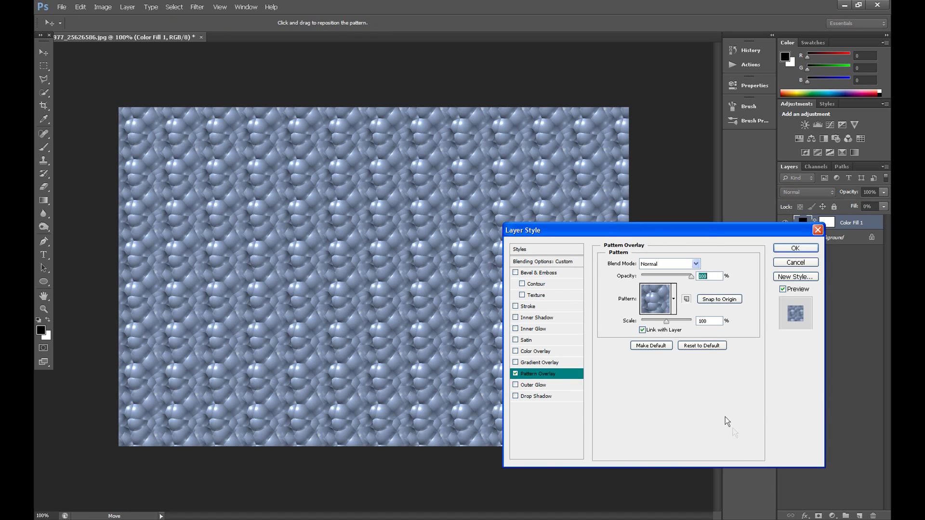
left_click(673, 300)
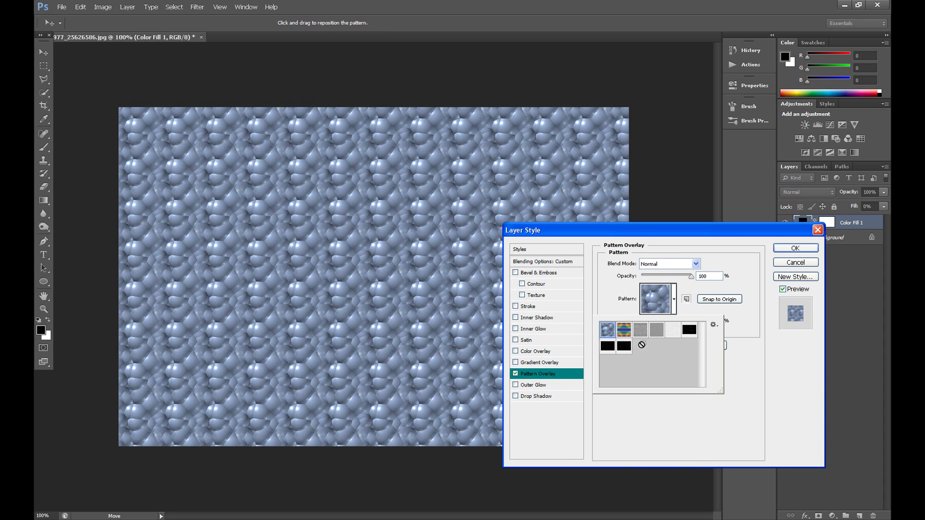
left_click(626, 351)
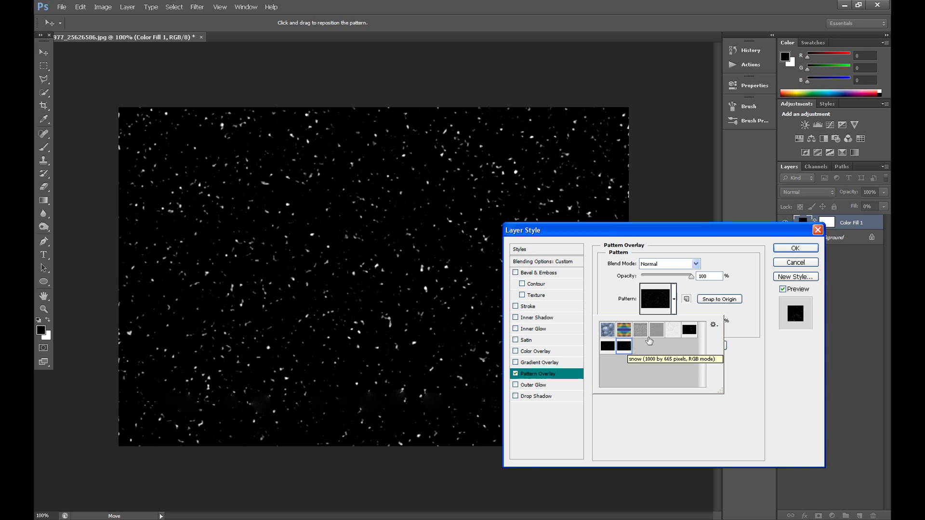
left_click(678, 269)
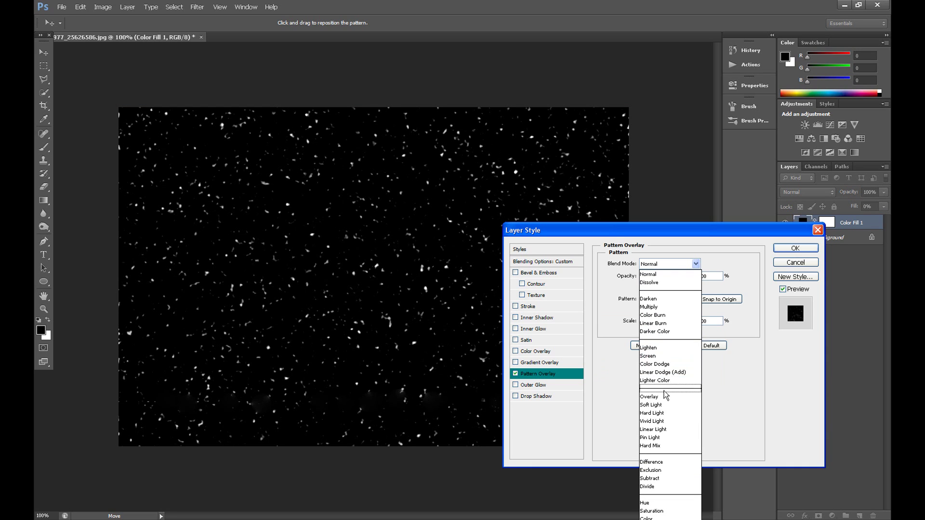
left_click(656, 356)
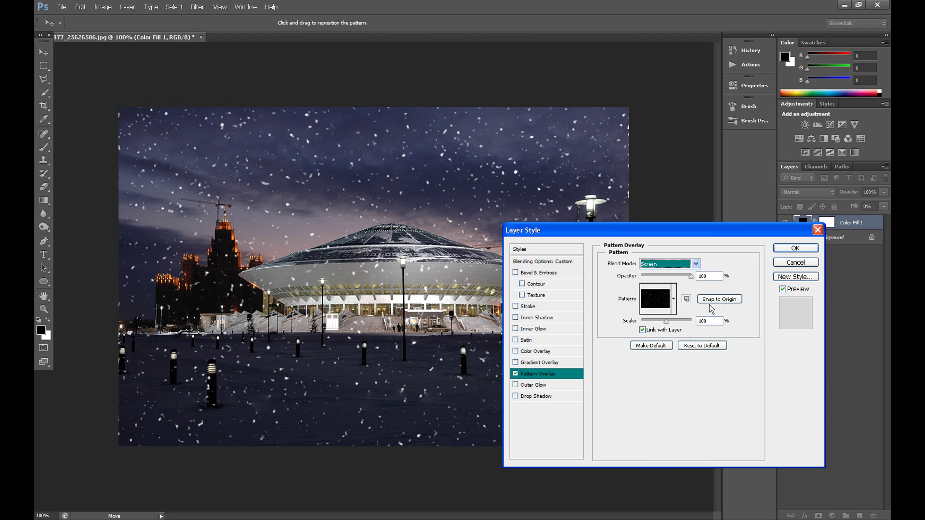
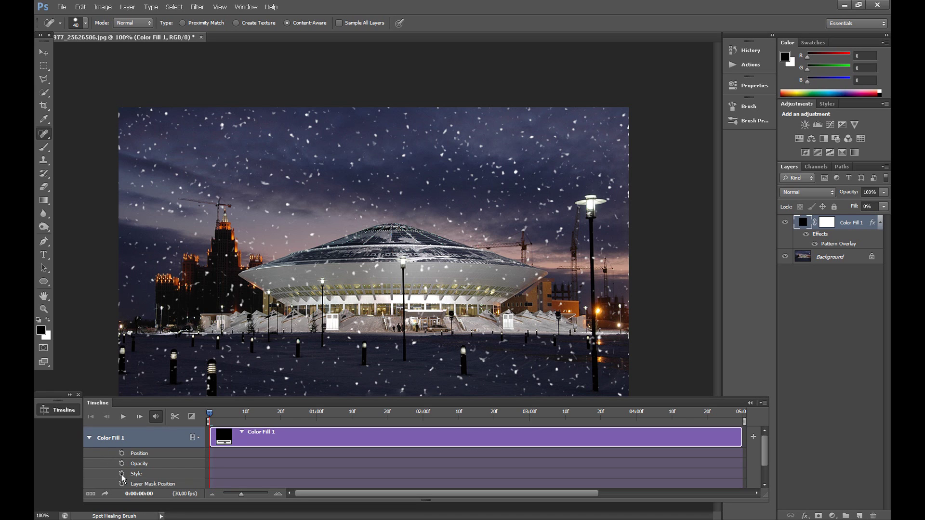
- Animate Color Fill 1's style with a keyframe at 0:00:00:00 and the overlay's snow pattern shifted repeatedly downward at 0:00:04:29
left_click(121, 474)
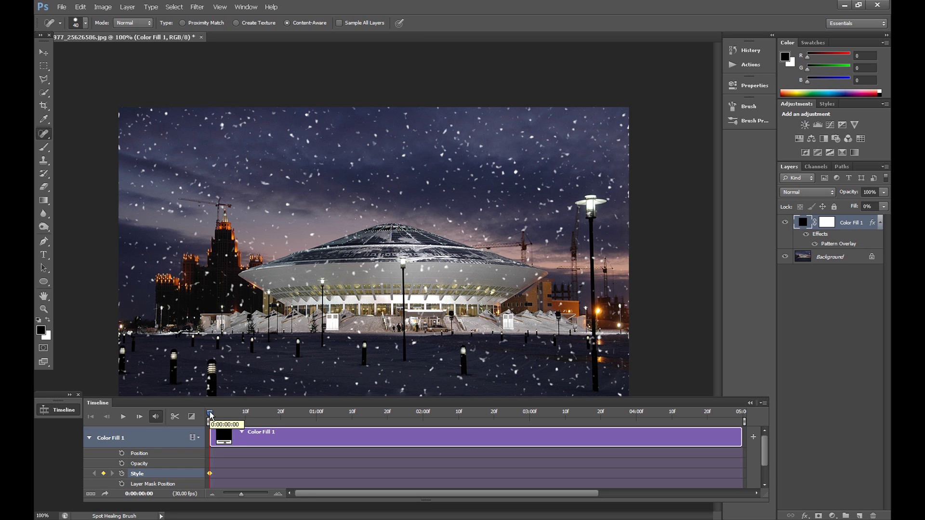
left_click_drag(211, 416, 744, 415)
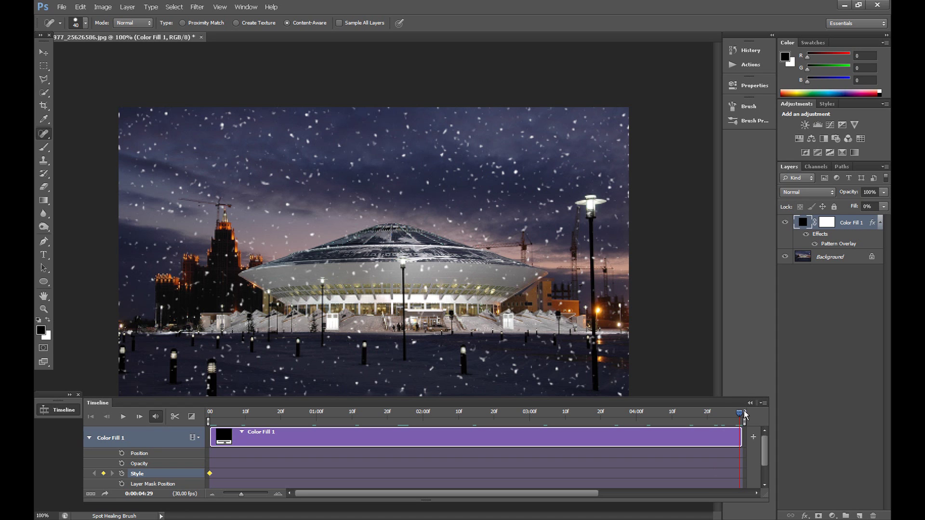
key("v")
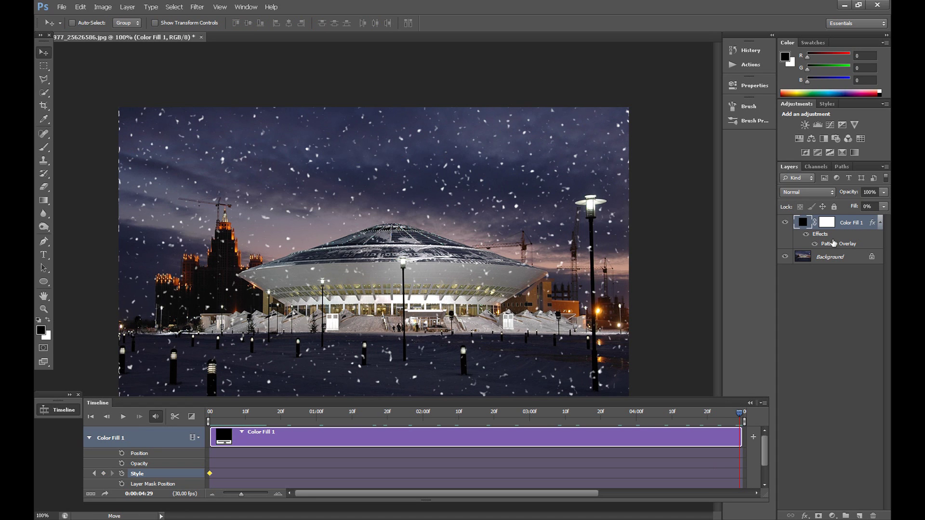
double_click(833, 243)
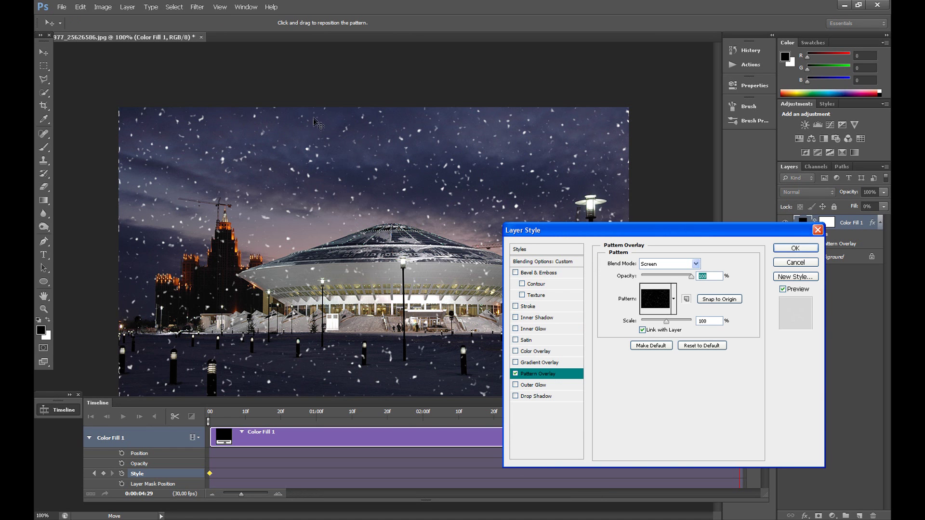
left_click_drag(334, 112, 336, 422)
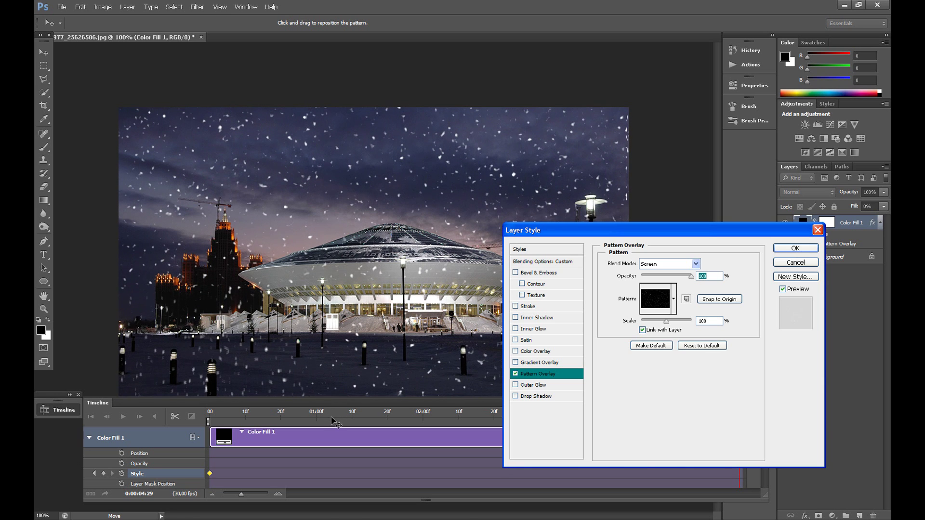
left_click_drag(360, 121, 348, 391)
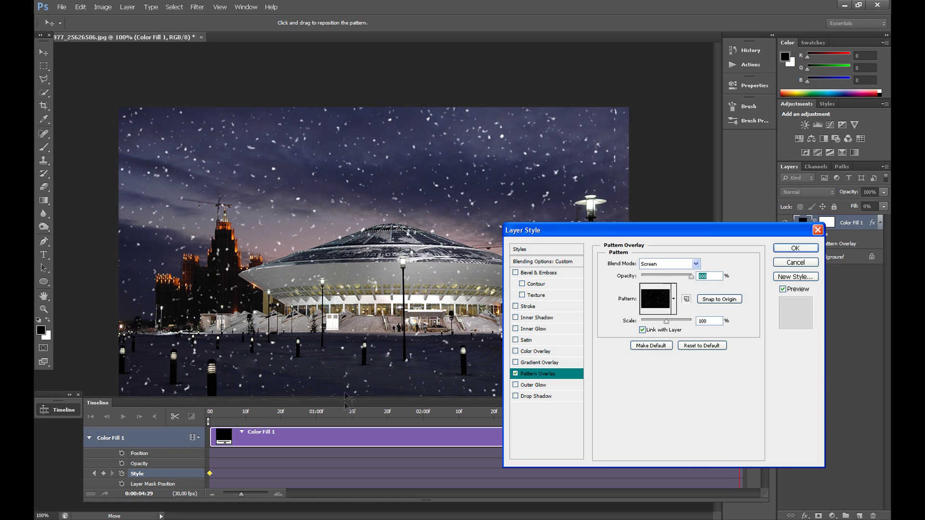
left_click_drag(354, 109, 358, 271)
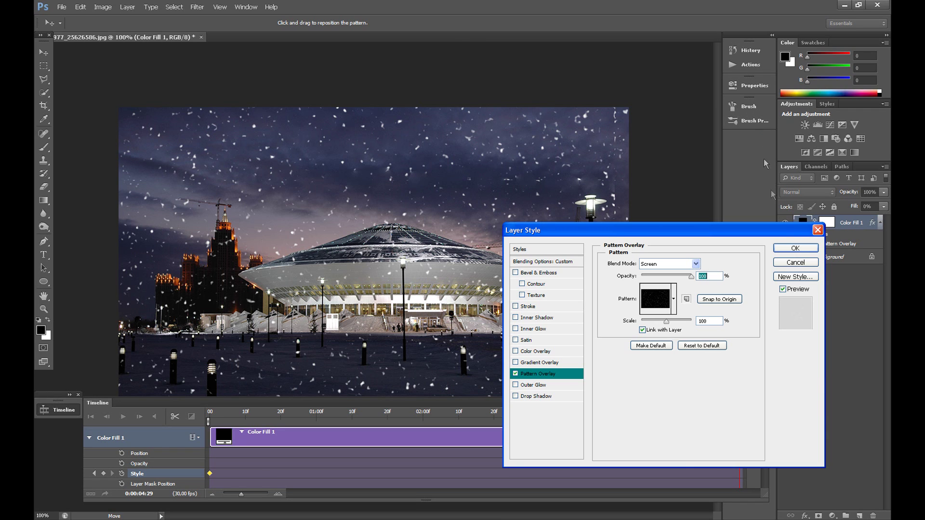
left_click(793, 248)
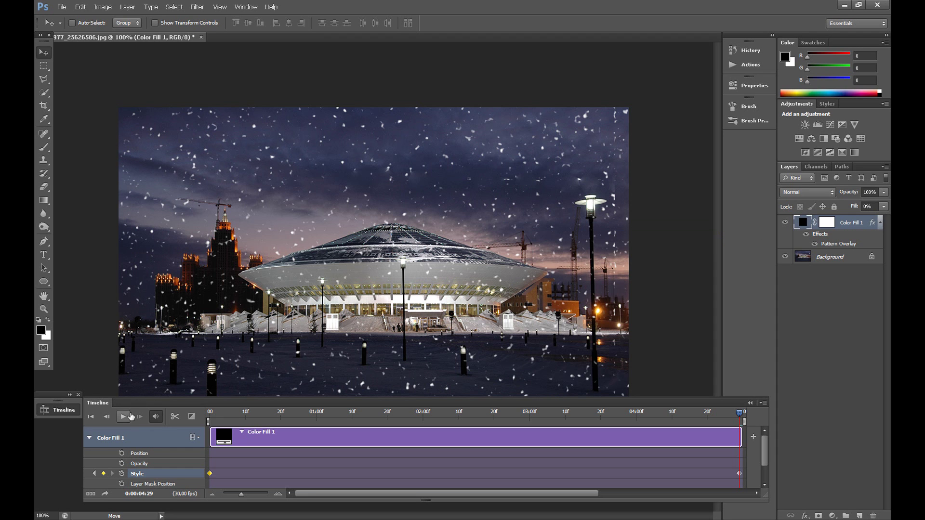
- Play the snowfall animation from the beginning, stop it and return the playhead to the start
left_click(210, 413)
left_click(123, 417)
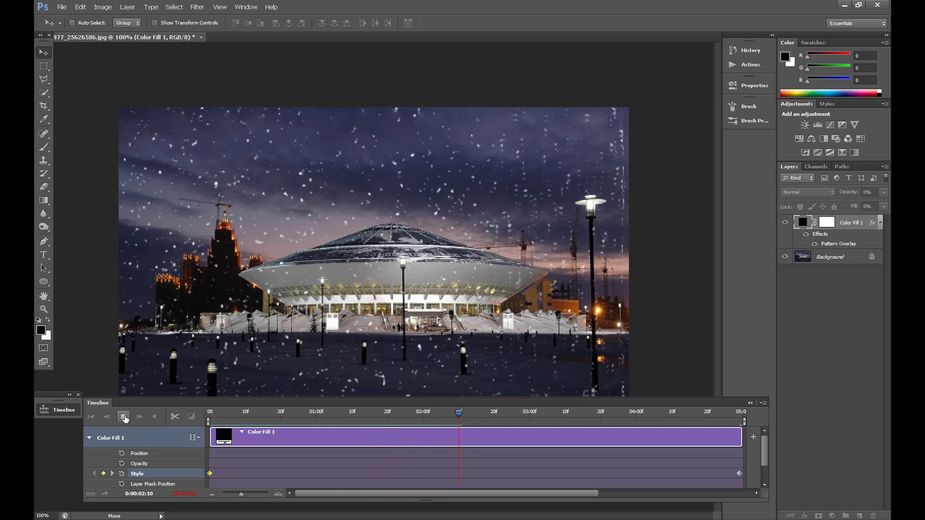
left_click(124, 417)
left_click(211, 414)
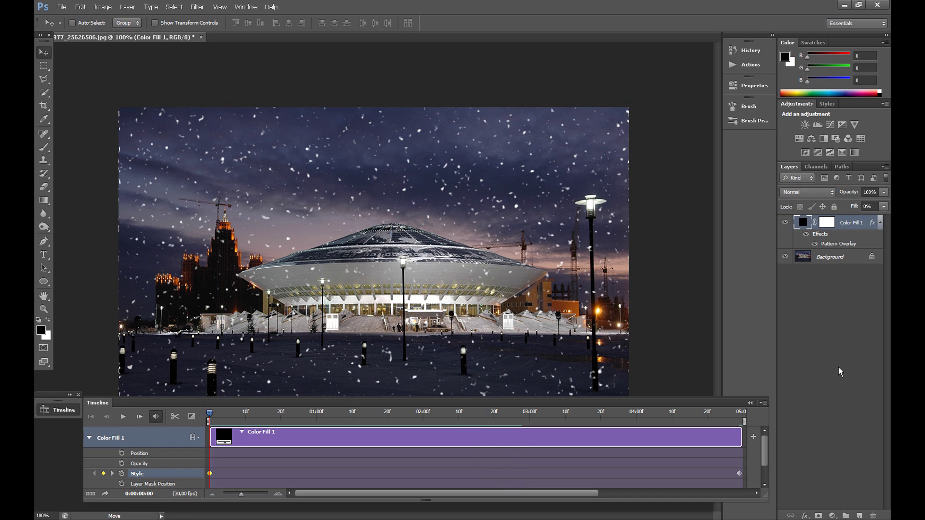
- Create a layer above Color Fill 1 and render Clouds on it
left_click(860, 515)
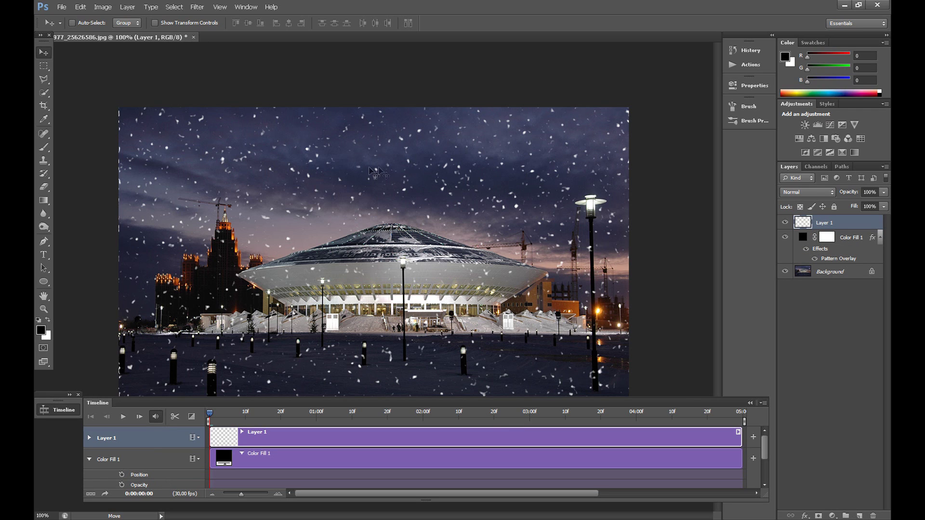
left_click(198, 7)
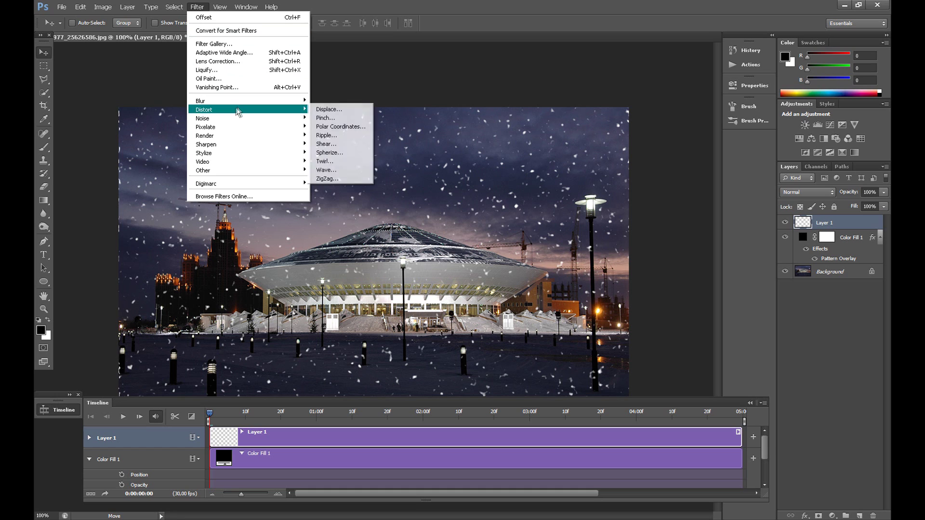
mouse_move(238, 138)
left_click(325, 136)
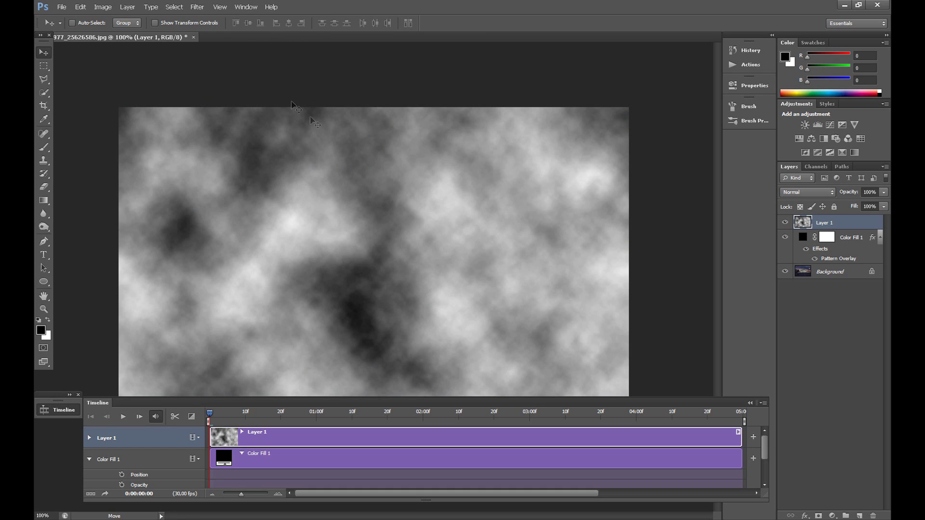
- Soften the clouds on Layer 1 with a Gaussian Blur
left_click(201, 7)
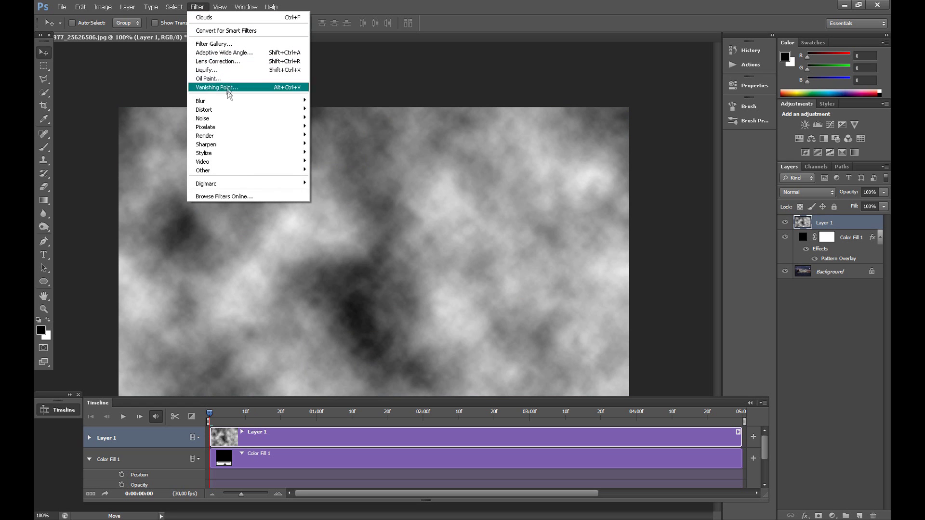
mouse_move(225, 101)
left_click(334, 166)
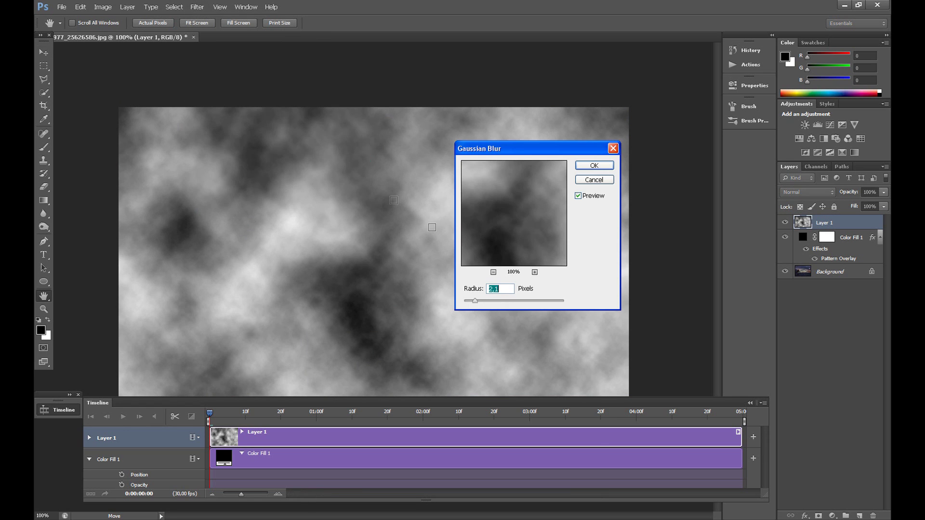
left_click_drag(503, 300, 515, 300)
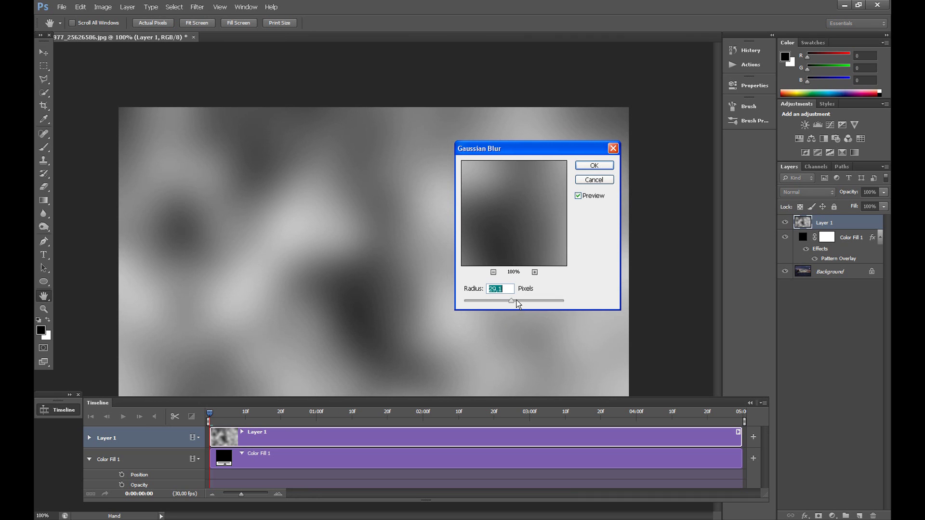
mouse_move(503, 300)
left_mouse_down()
mouse_move(514, 299)
mouse_move(496, 301)
left_mouse_up()
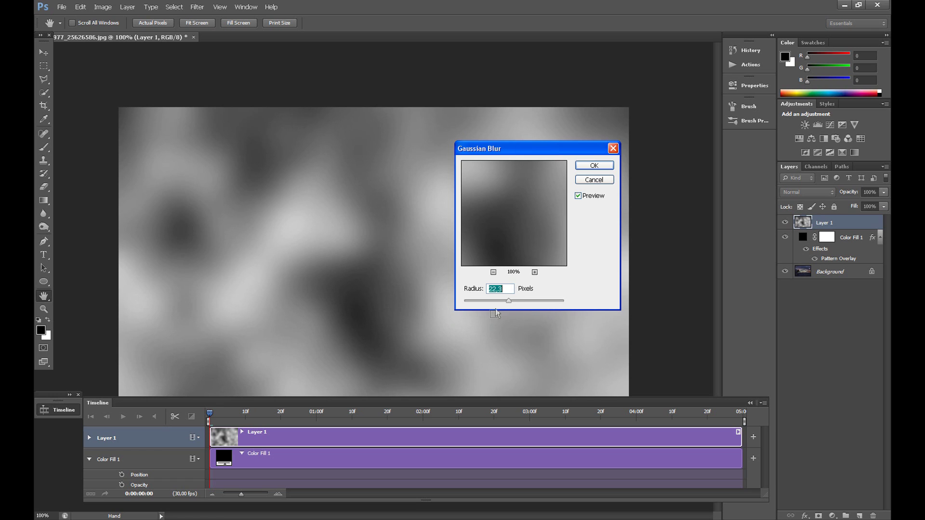
left_click(593, 166)
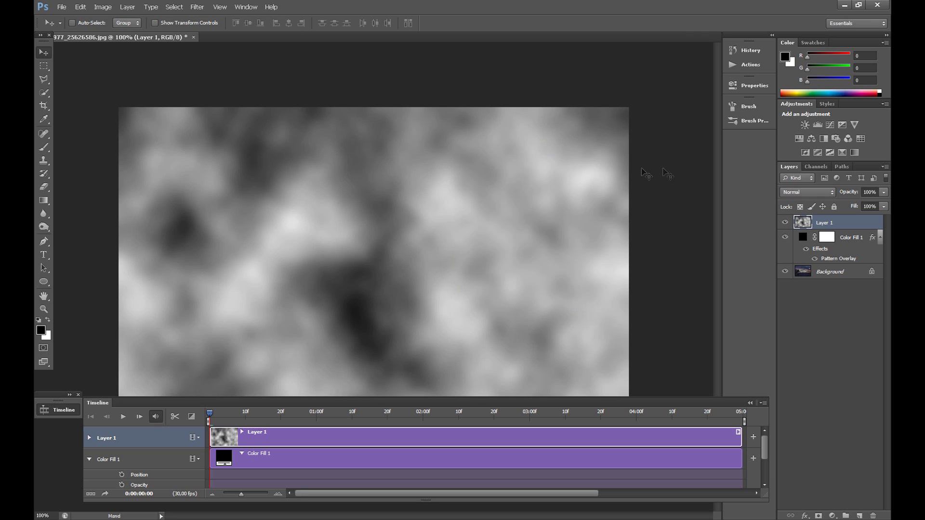
- Blend the cloud layer over the photo with the Screen mode at 41% opacity
left_click(820, 193)
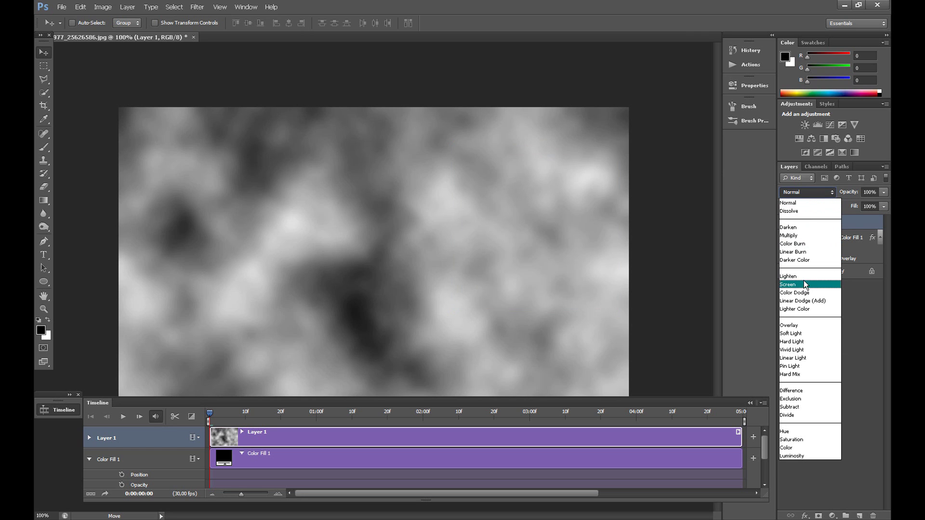
left_click(804, 280)
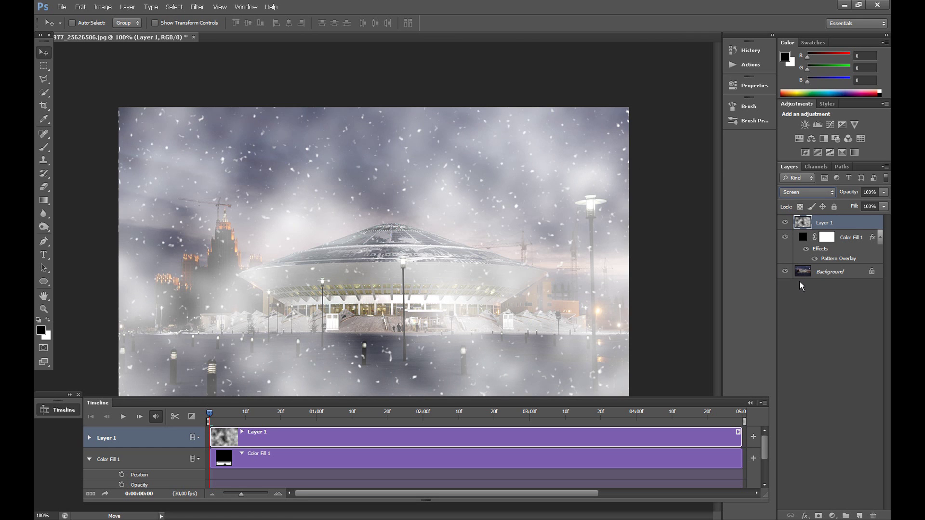
left_click(884, 193)
left_click_drag(865, 204, 854, 204)
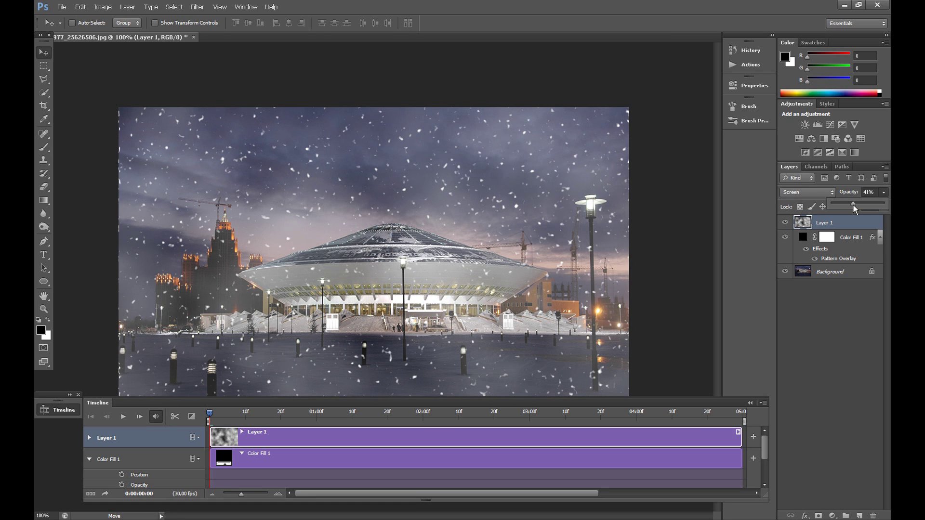
key("Return")
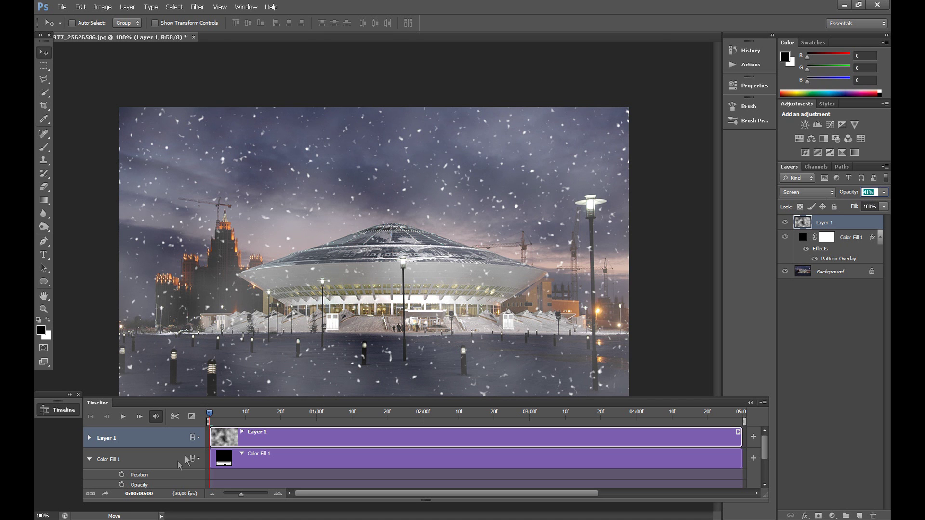
- Shorten the timeline's work area to end at about 0:00:01:20, playing the animation before and after the change
left_click(124, 418)
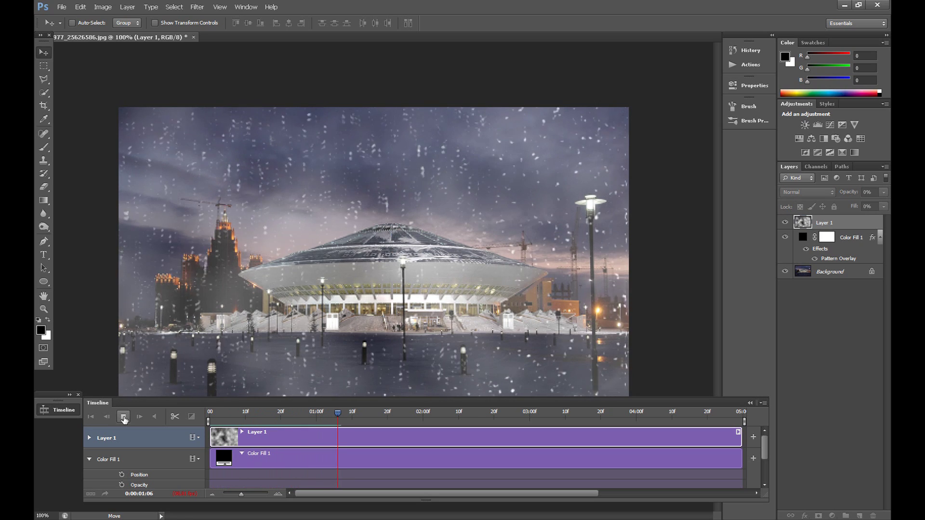
left_click(124, 418)
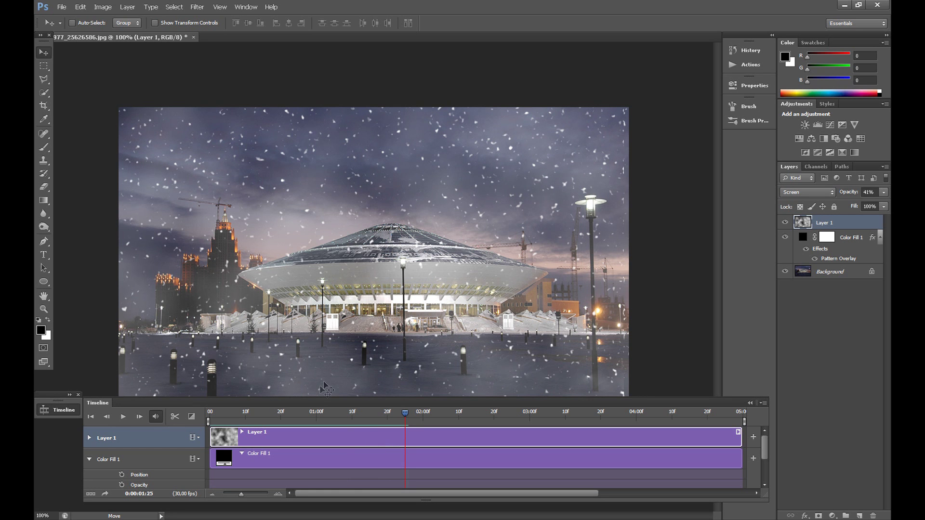
left_click_drag(744, 422, 389, 422)
left_click(124, 418)
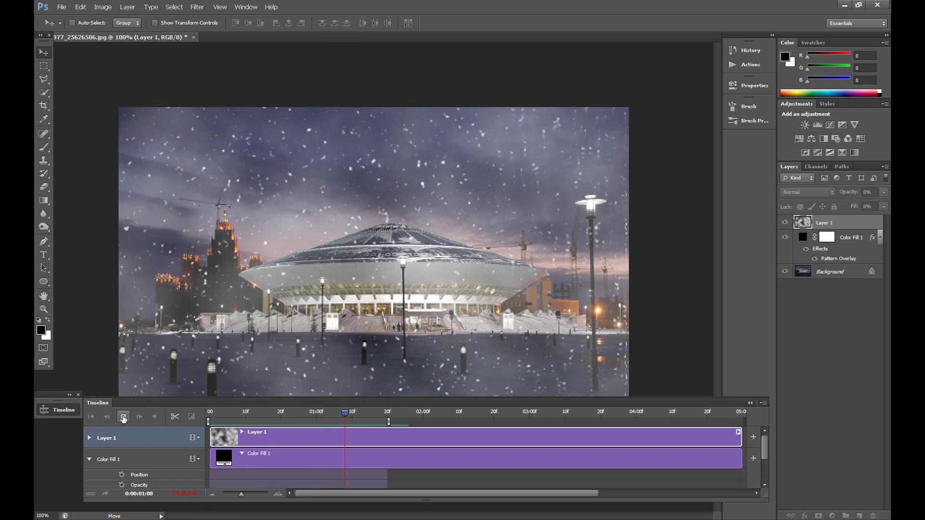
- Shorten the timeline's work area to end at about 0:00:01:10 and play the animation to check the loop
left_click(124, 418)
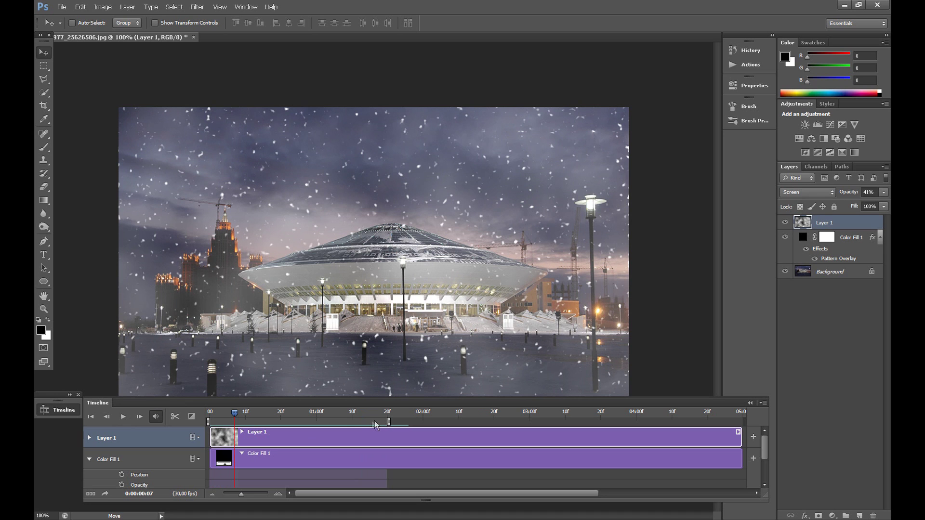
left_click_drag(390, 422, 355, 423)
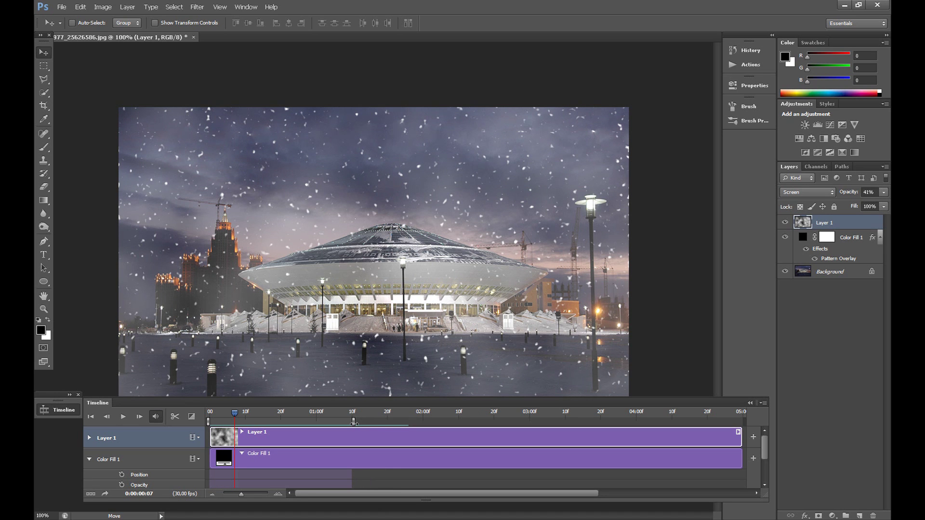
left_click(124, 418)
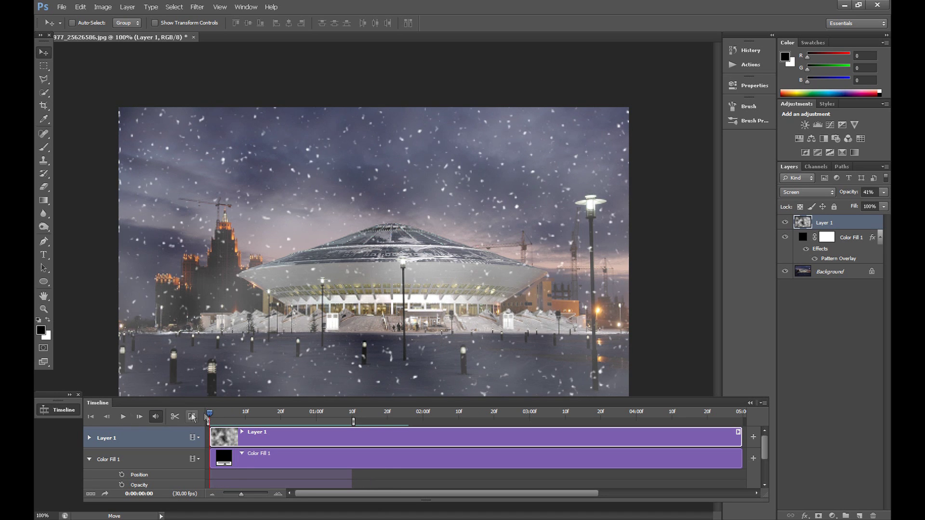
left_click(124, 418)
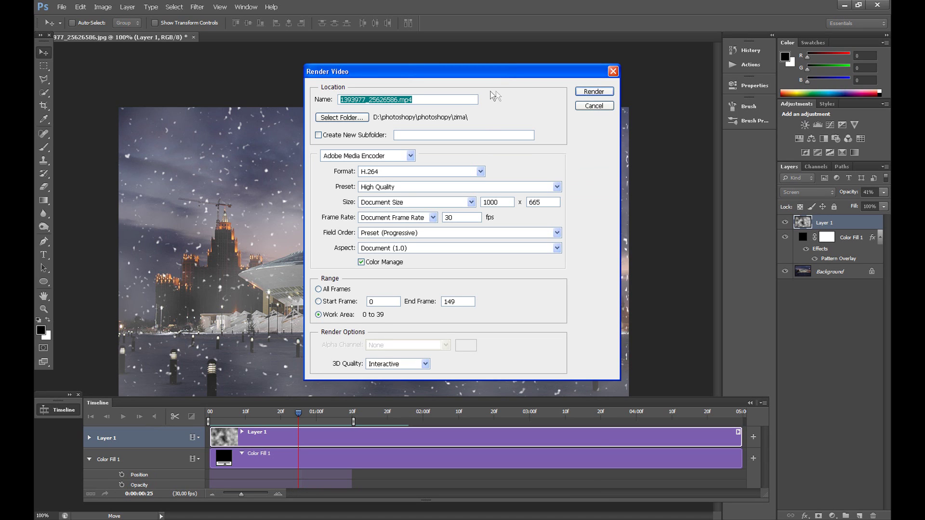
- Render the work area, frames 0 to 39, as a High Quality H.264 video at document size and 30 fps
left_click(586, 96)
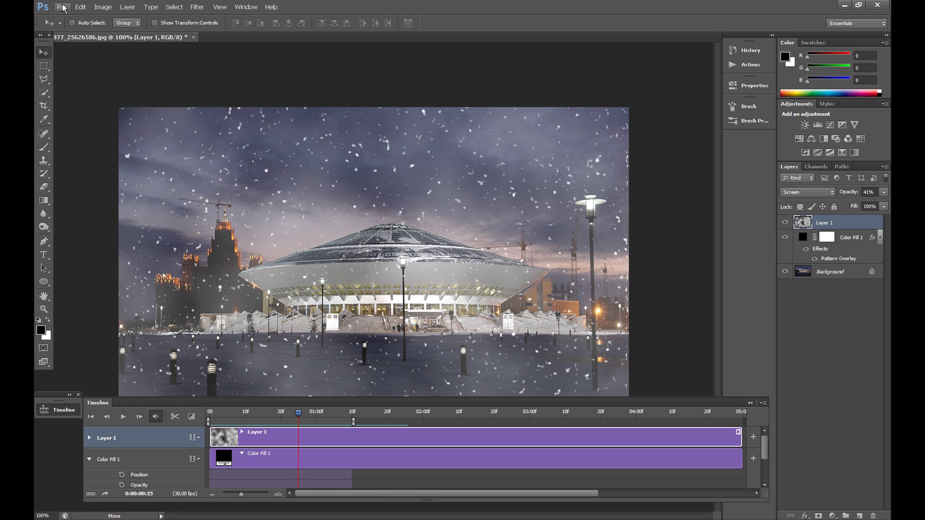
- Preview the animation in Save for Web and save it as a GIF named "snow GIF" in the Pulpit folder
left_click(61, 7)
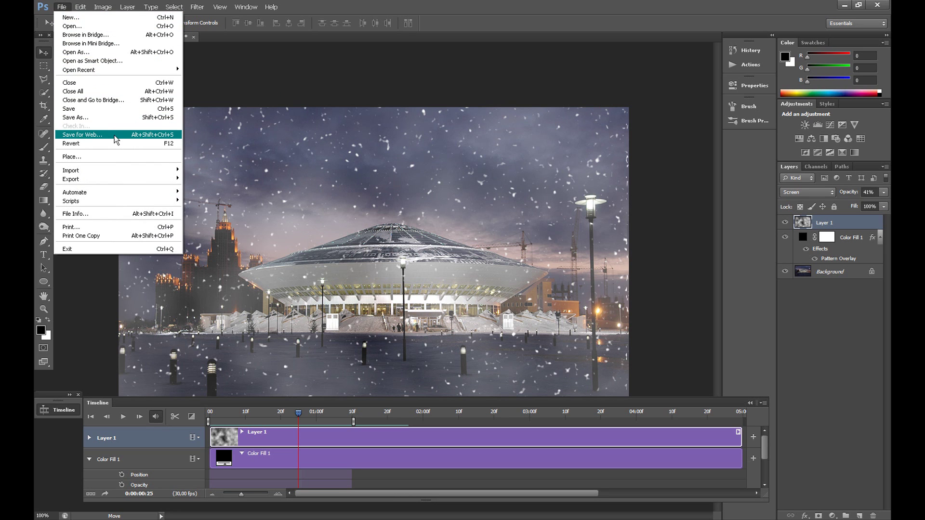
left_click(115, 140)
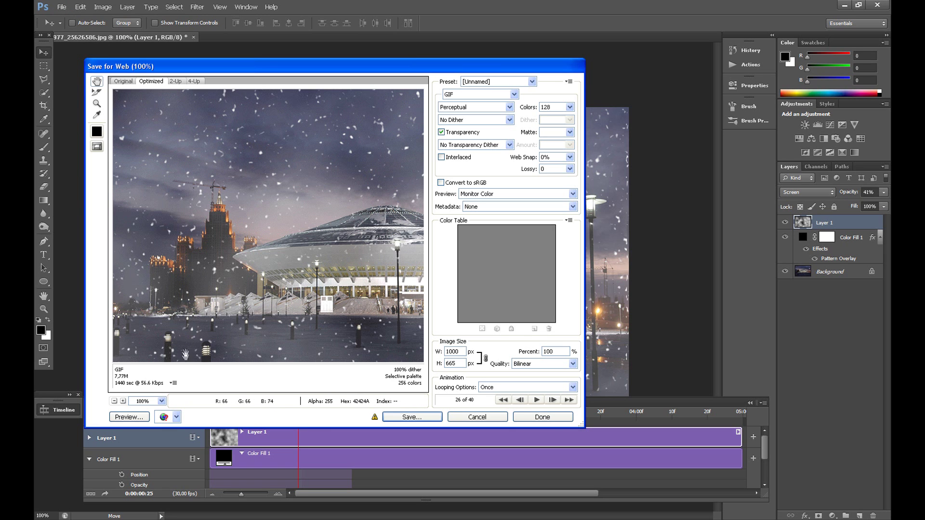
left_click(536, 401)
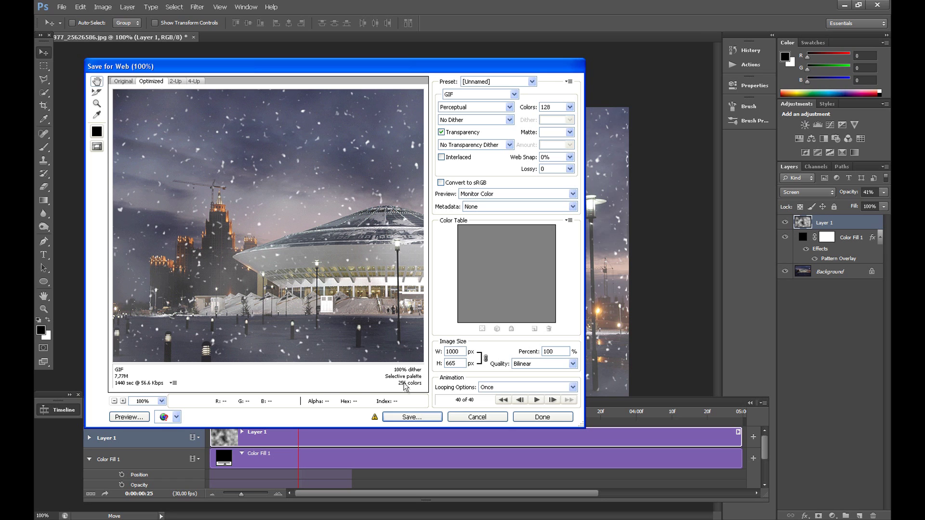
left_click(410, 417)
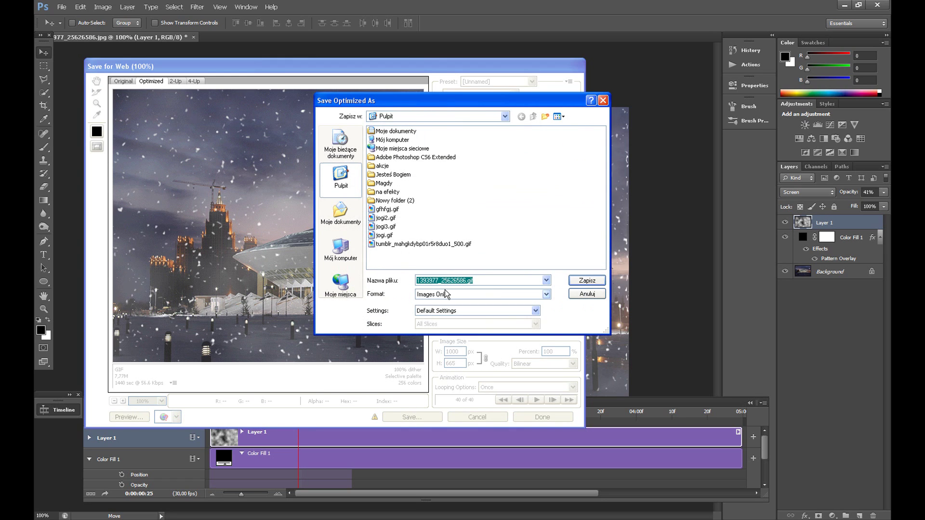
type("snow")
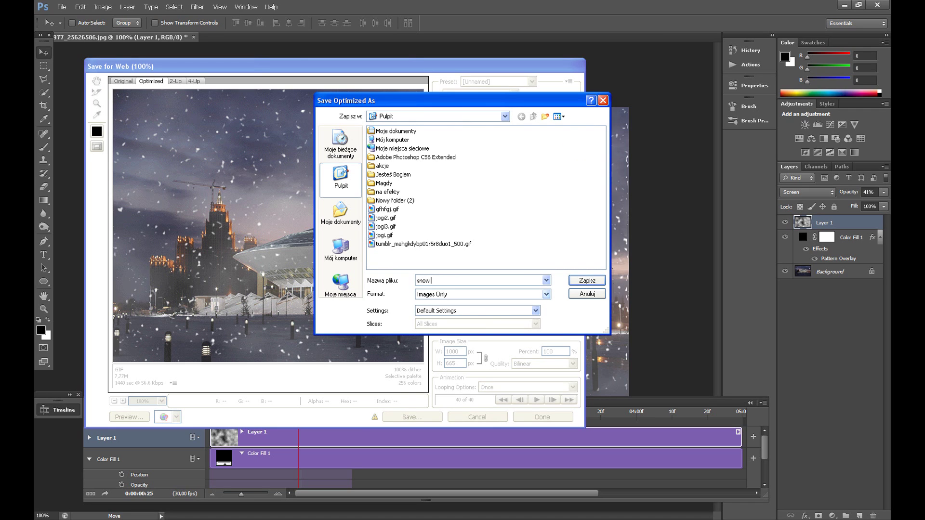
type(" GIF")
left_click(588, 282)
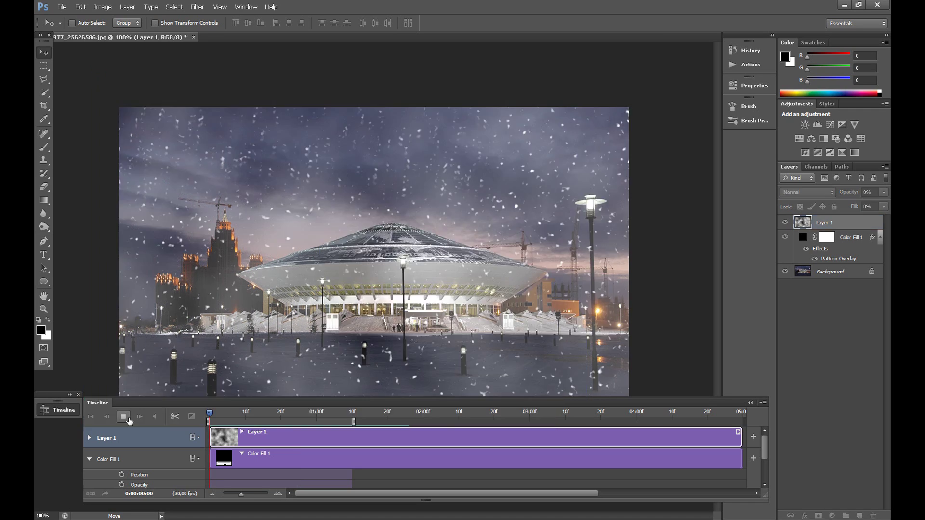